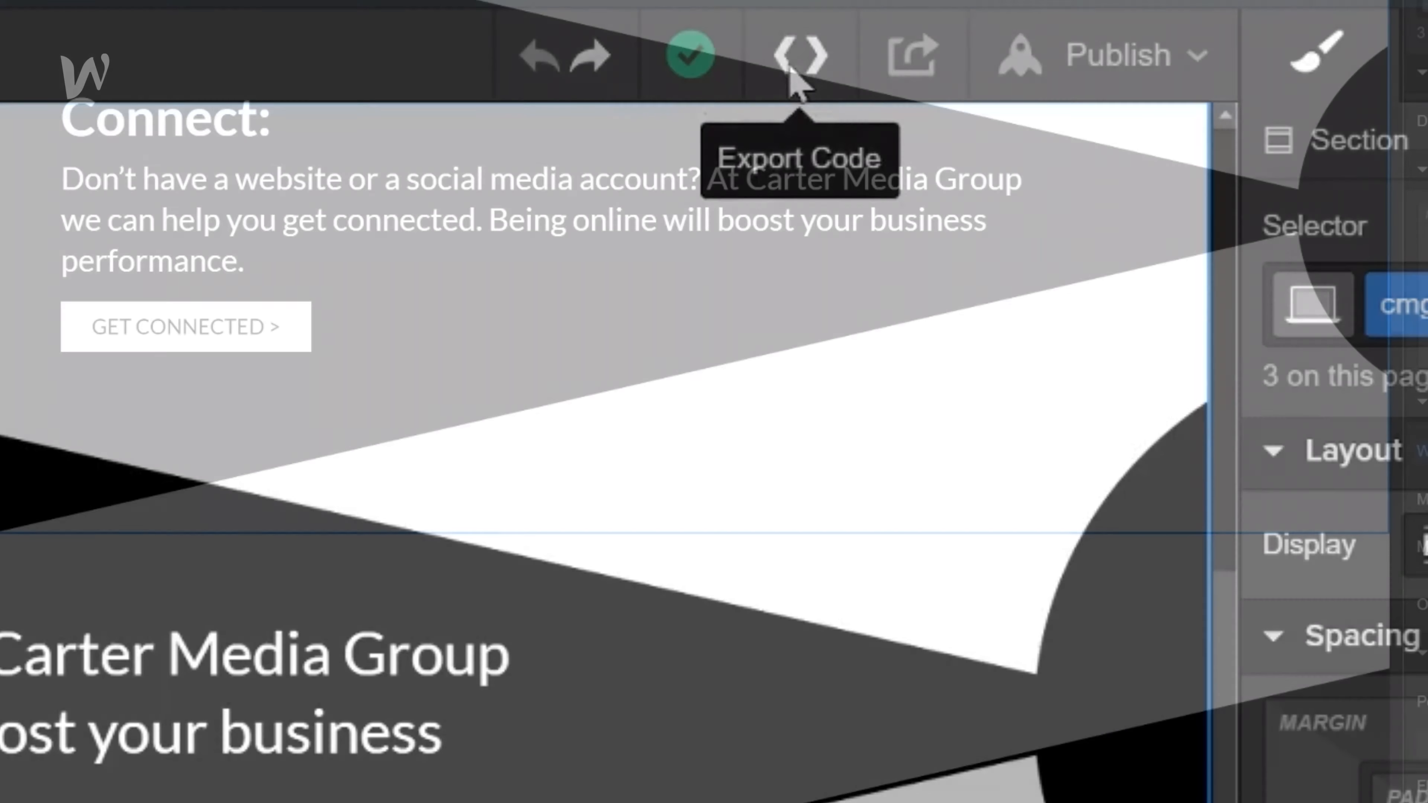
# Export the Webflow site's code, prepare the ZIP and download it.
pyautogui.click(793, 61)
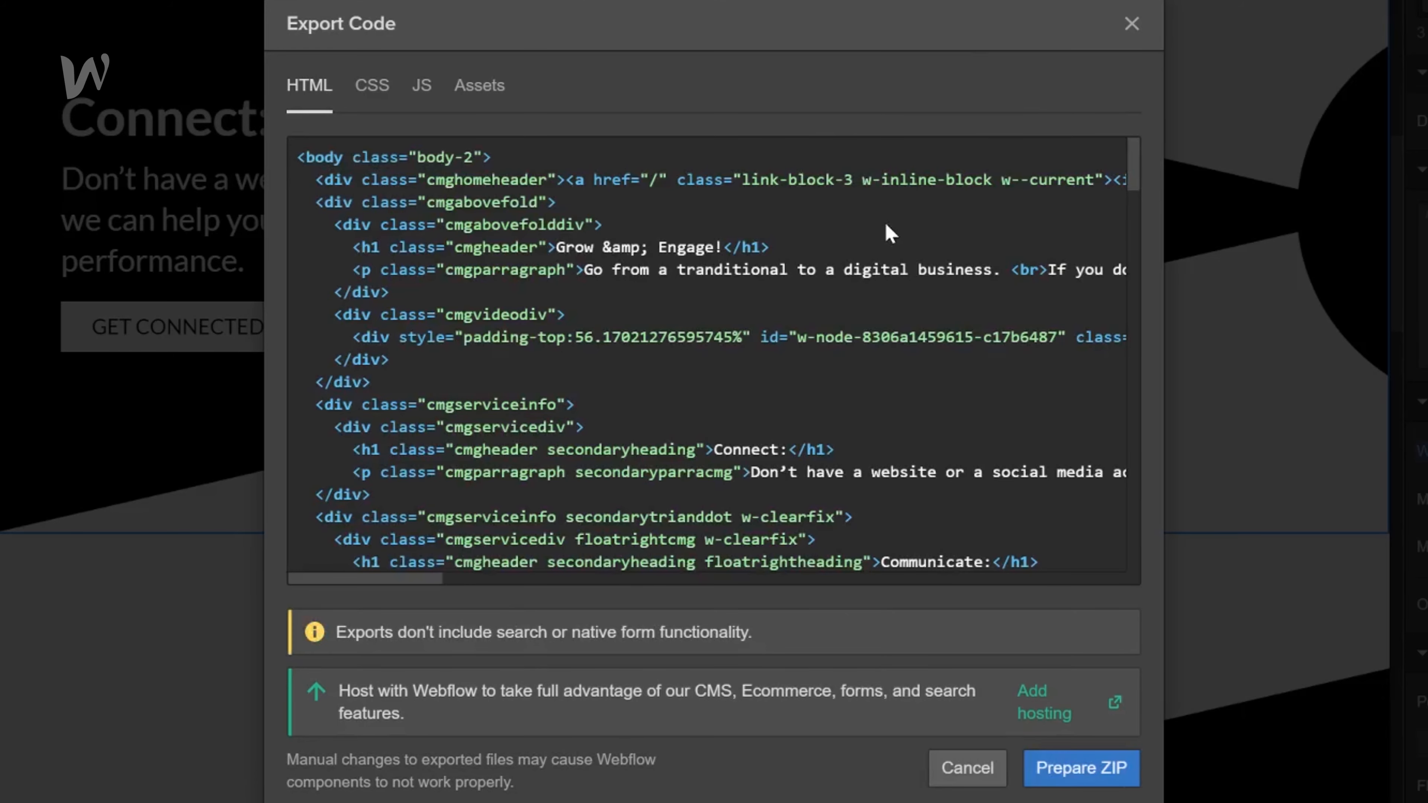
pyautogui.scroll(-7, 902, 234)
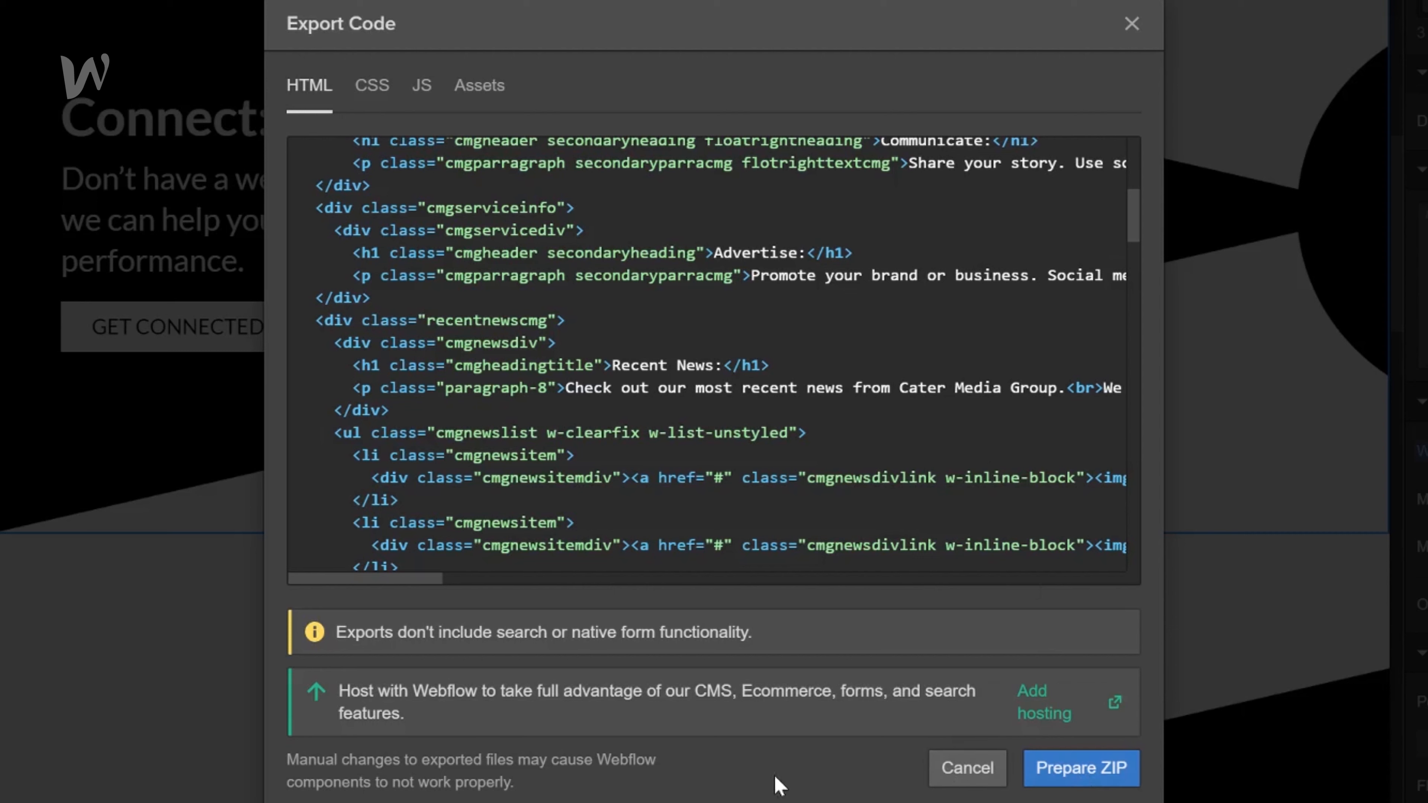
pyautogui.click(1100, 773)
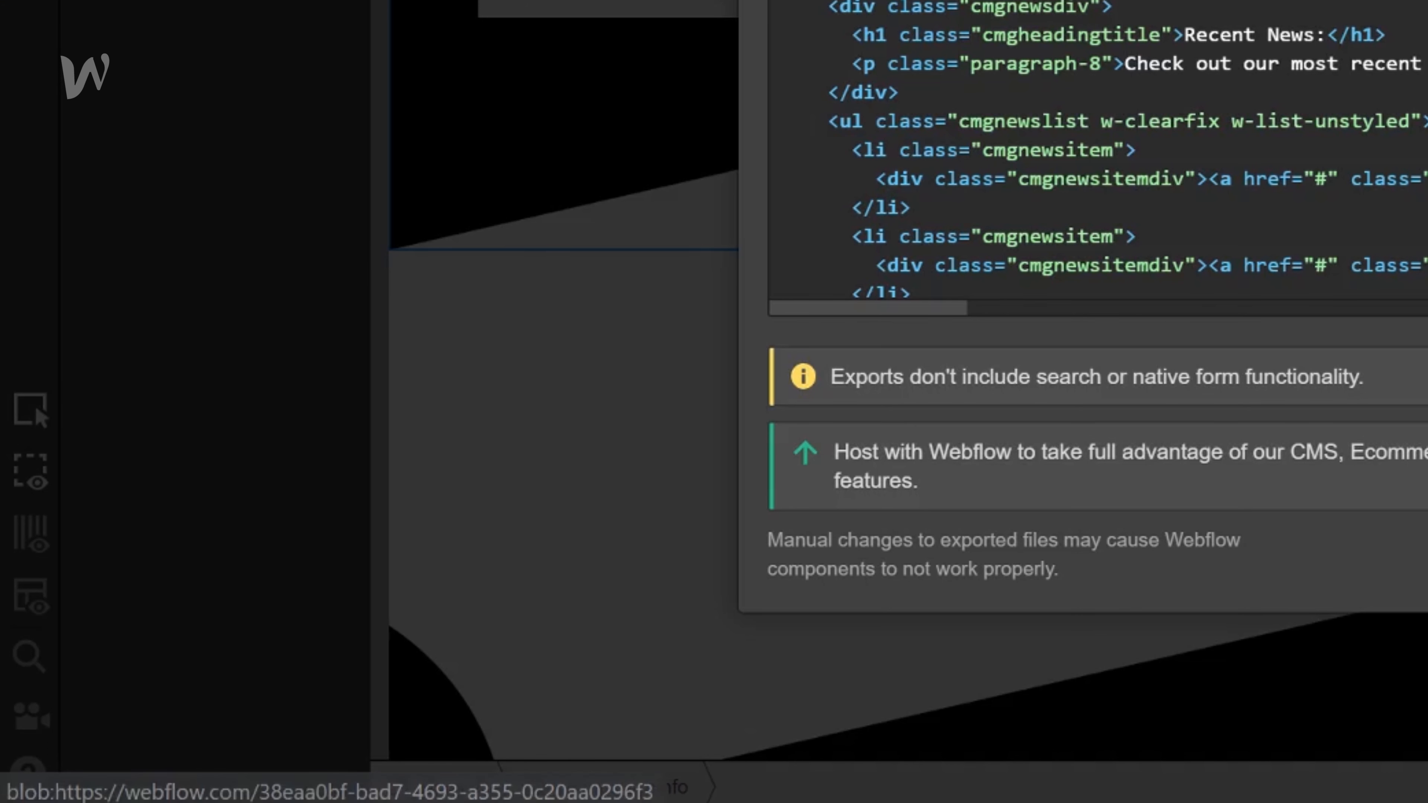
pyautogui.click(954, 631)
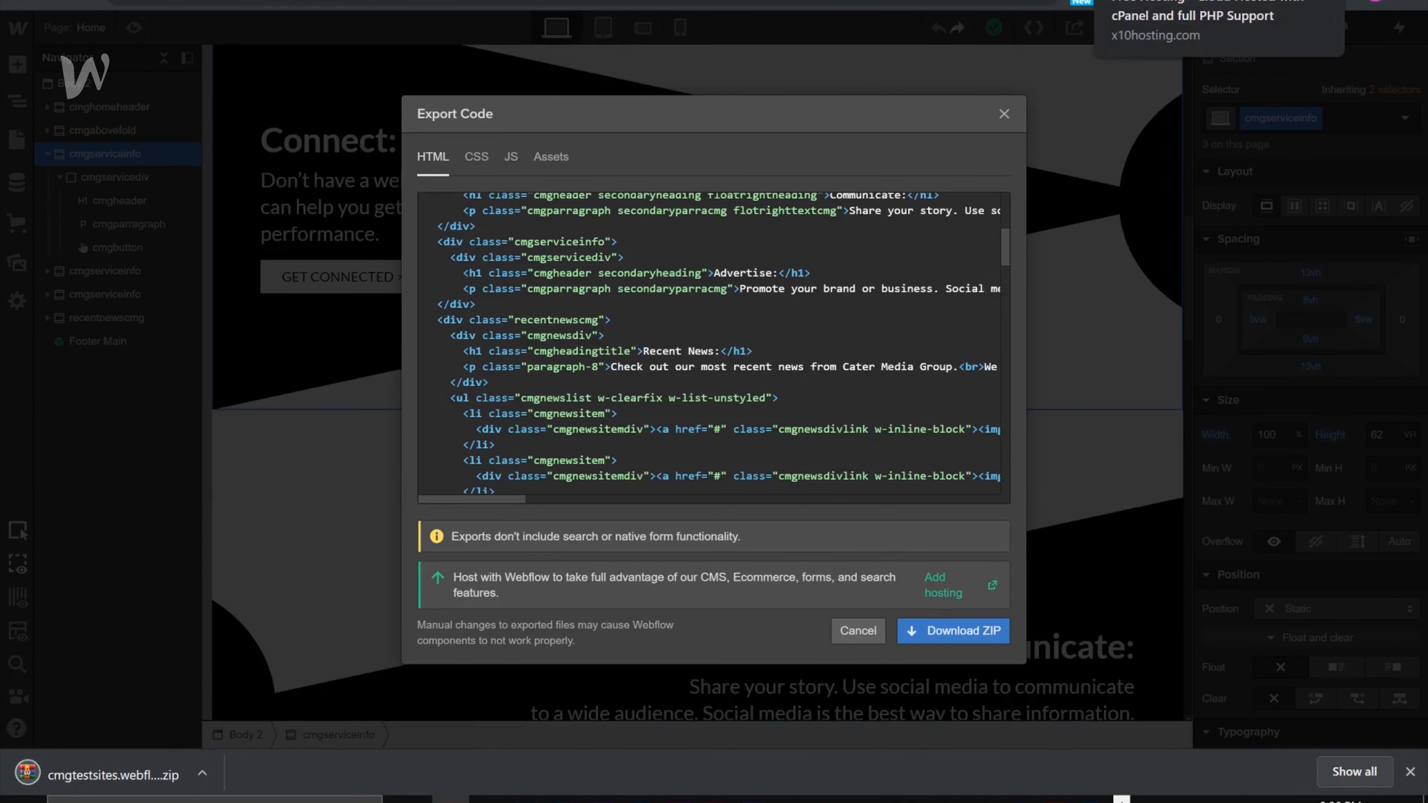
# Switch to the x10hosting site, start creating a free account and enter webflowtowordpressplayground as the domain name.
pyautogui.click(1163, 0)
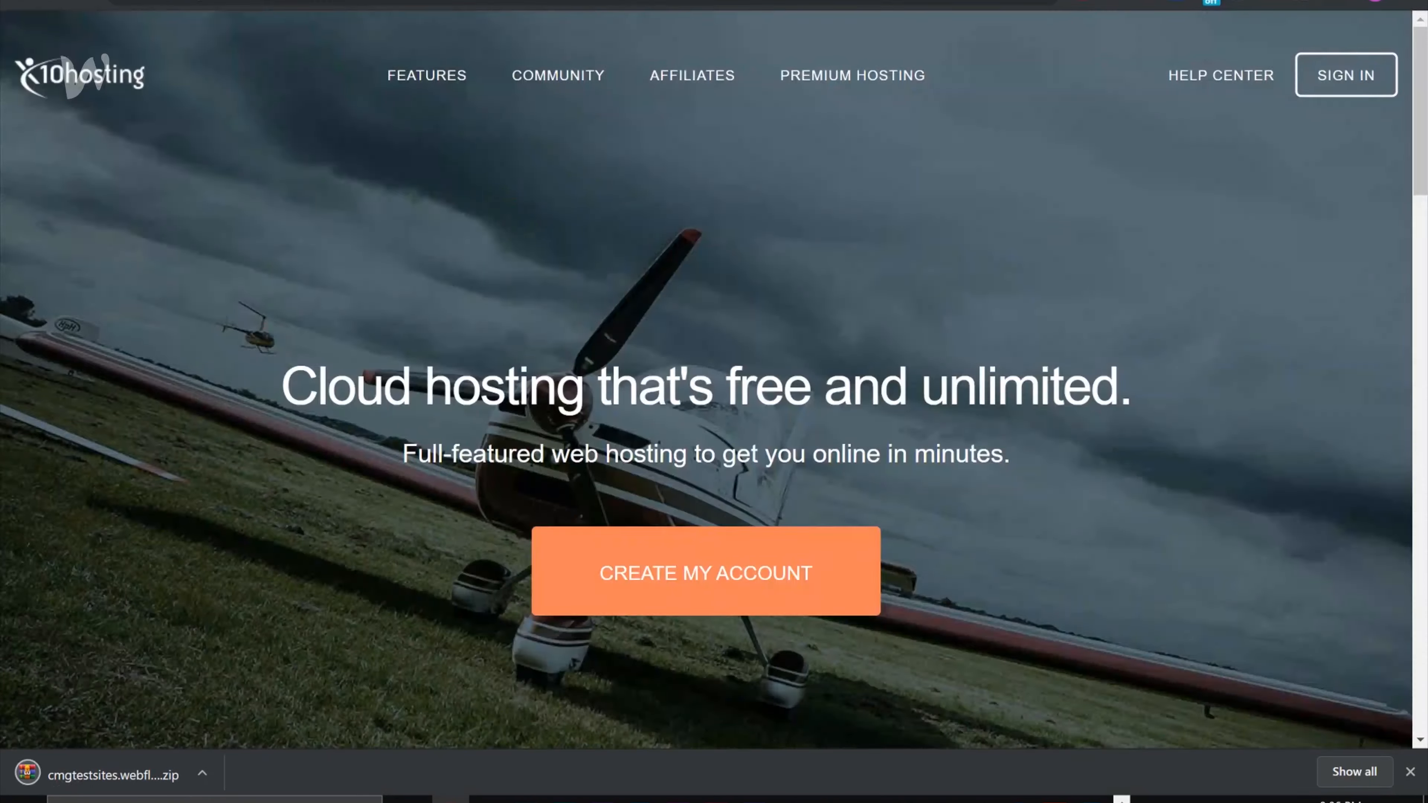
pyautogui.click(744, 759)
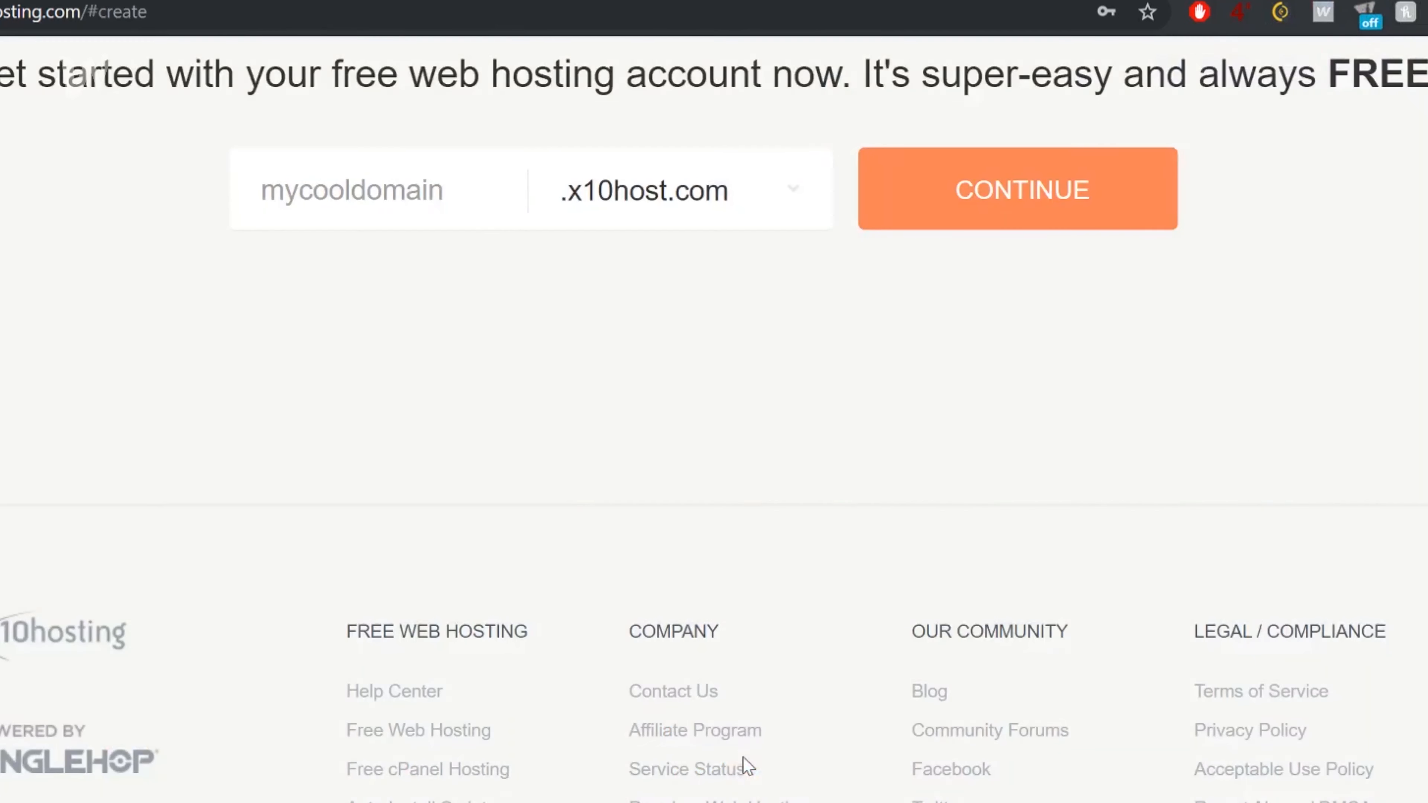
pyautogui.click(380, 190)
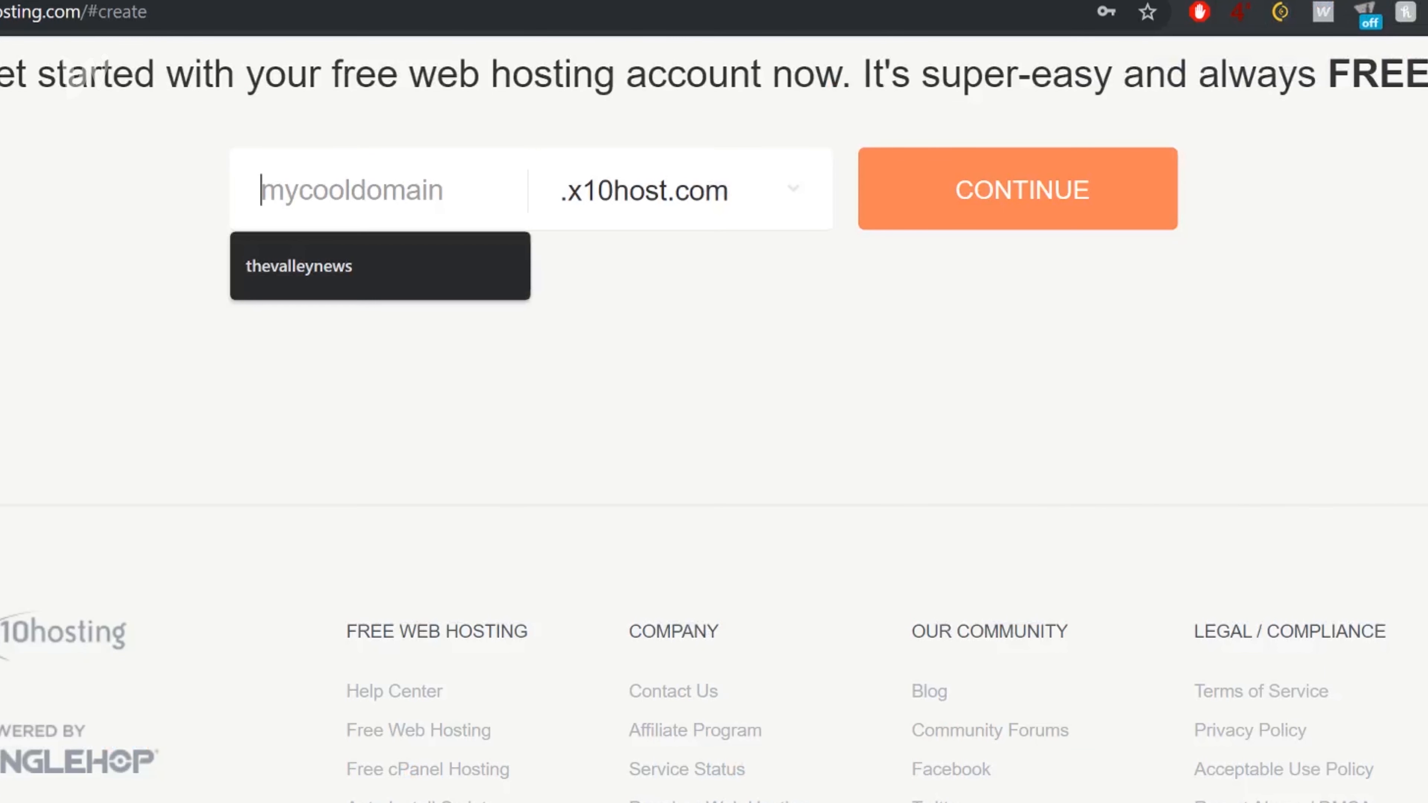
pyautogui.write('cooltest')
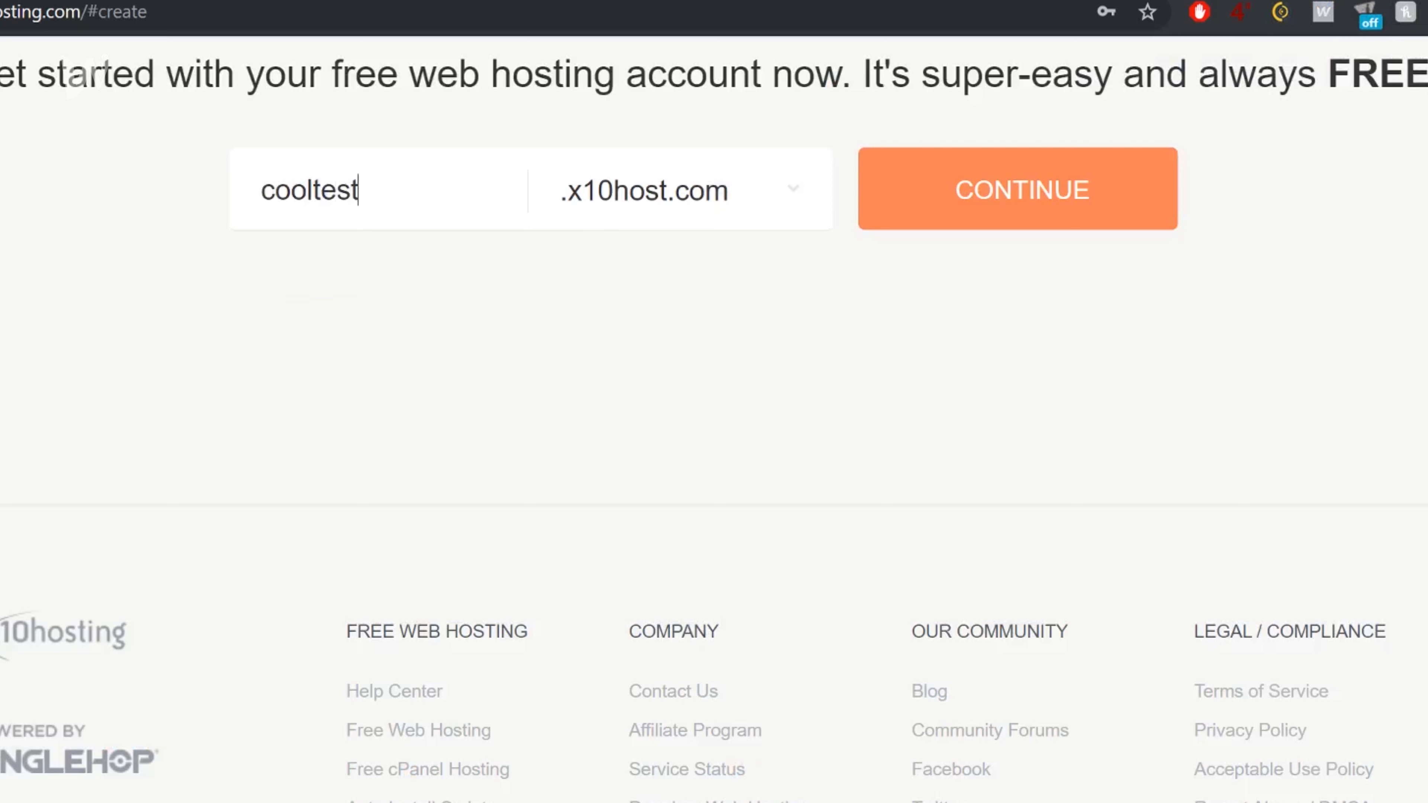
pyautogui.hotkey('ctrl', 'a')
pyautogui.write('web')
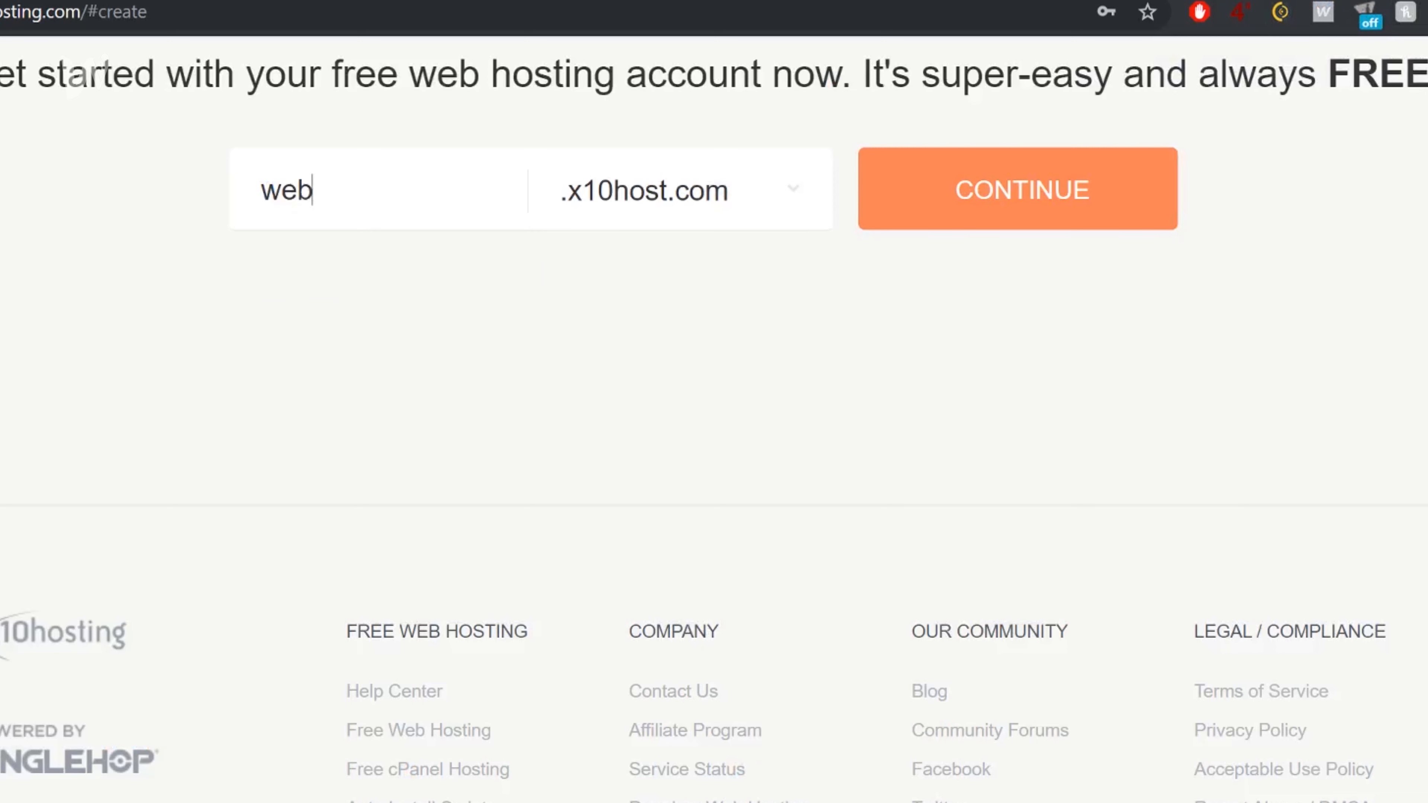
pyautogui.write('flowtowordpressplayground')
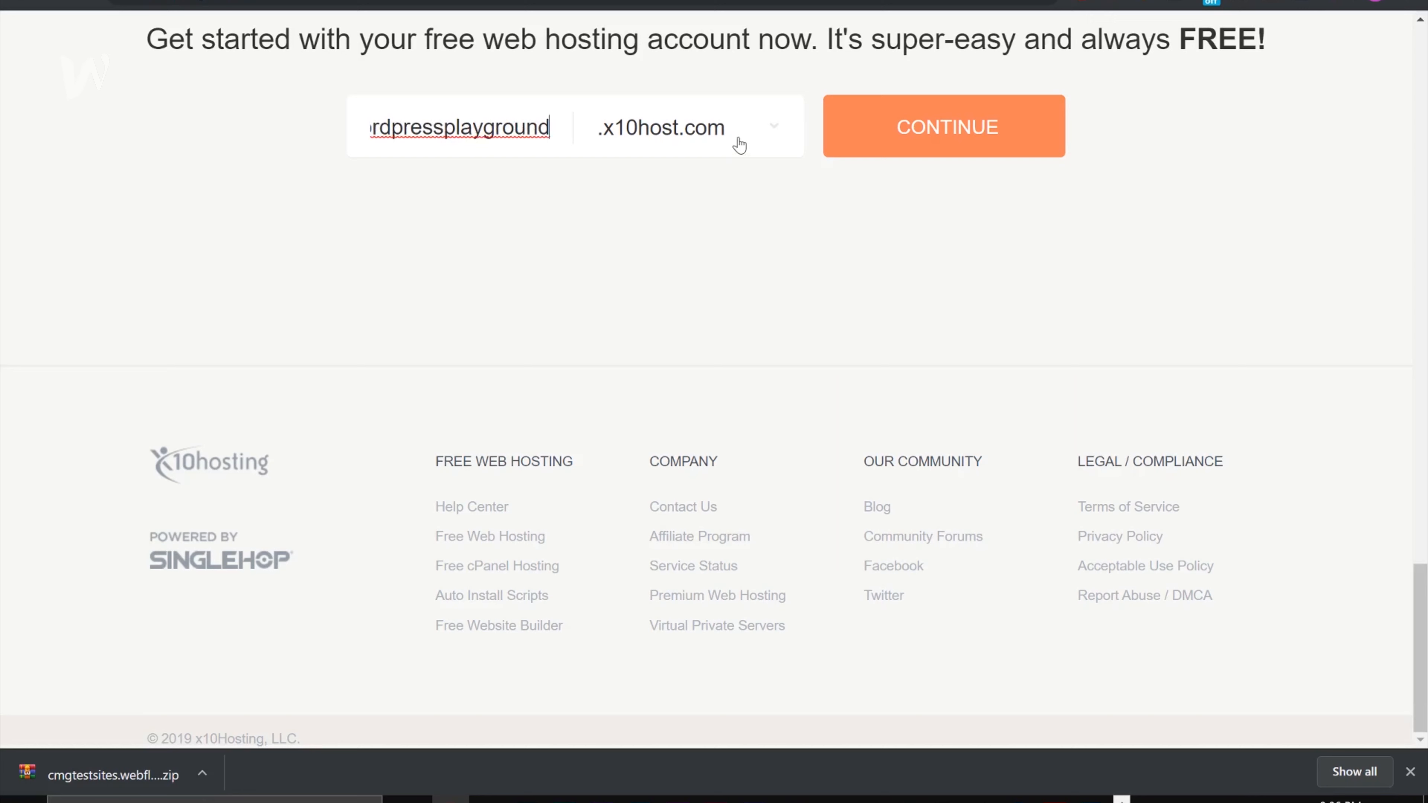
# Choose the .x10.mx extension for the domain and continue the sign-up.
pyautogui.click(740, 145)
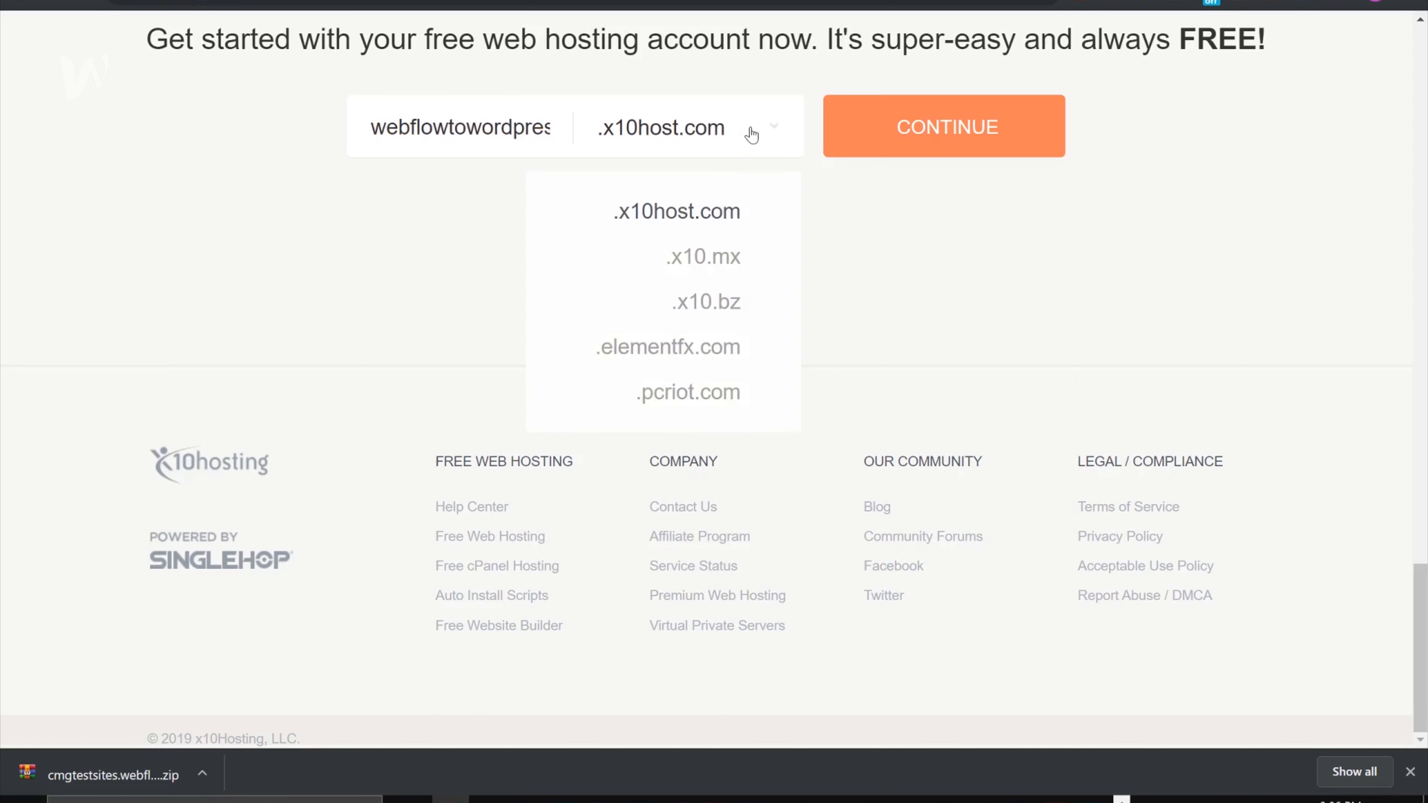
pyautogui.click(740, 258)
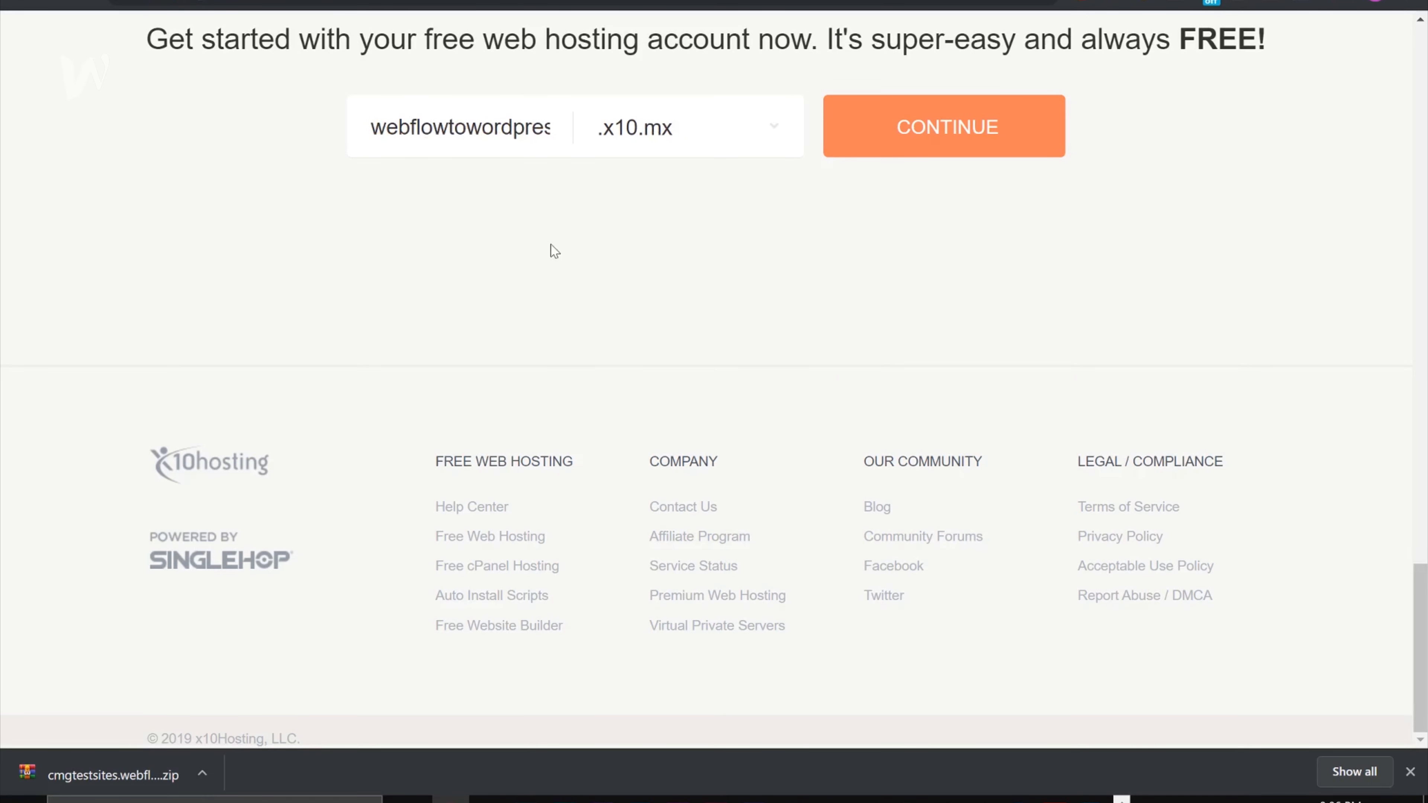
pyautogui.scroll(2, 554, 250)
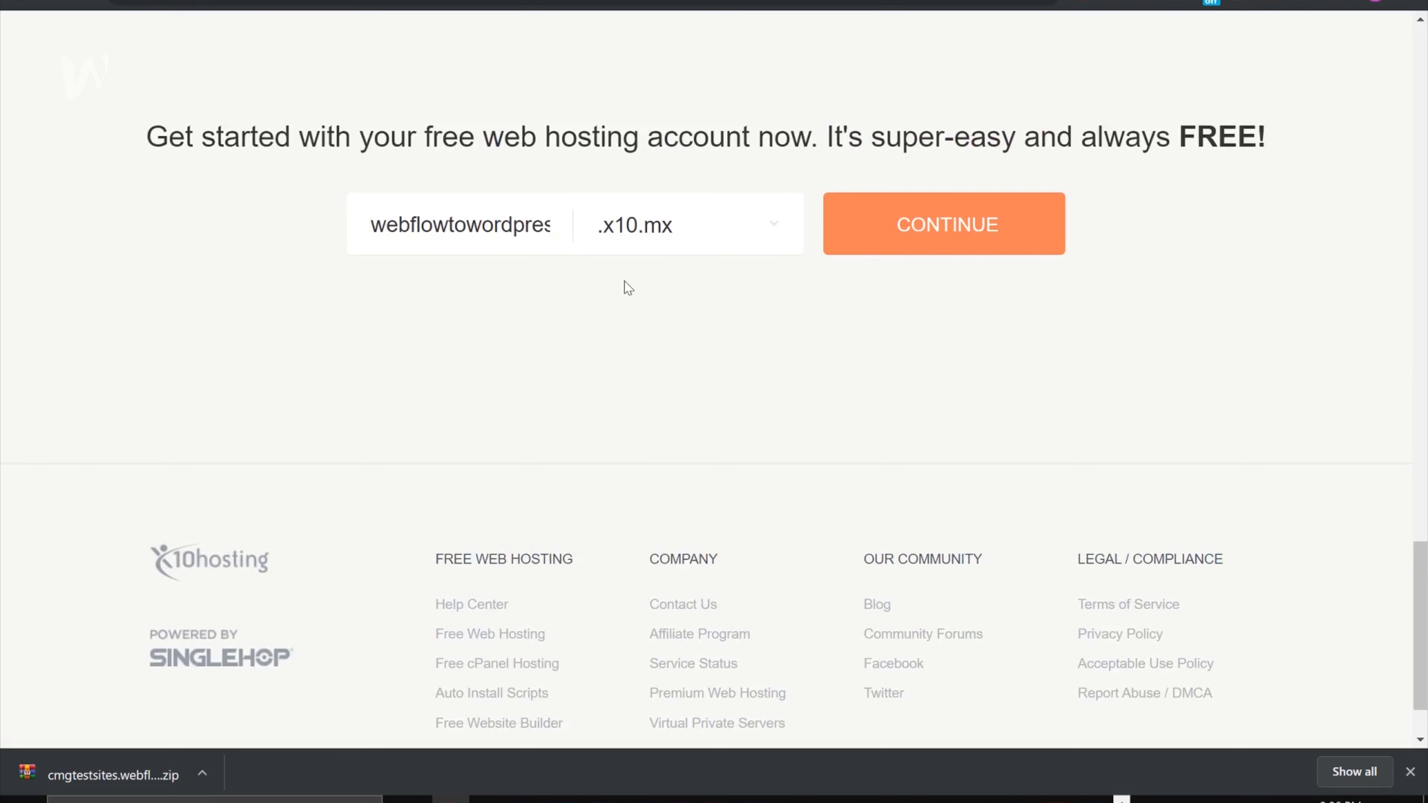
pyautogui.click(665, 251)
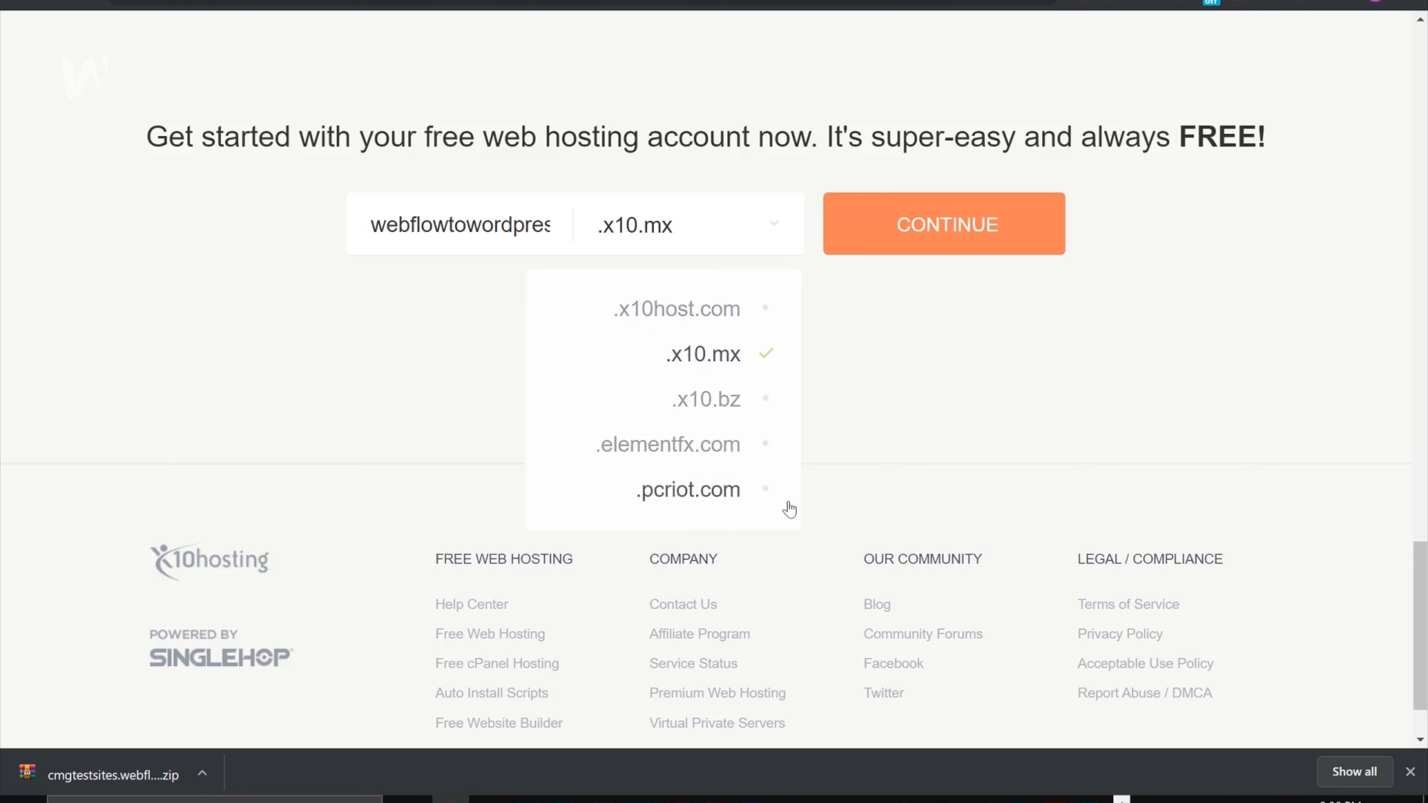
pyautogui.click(925, 426)
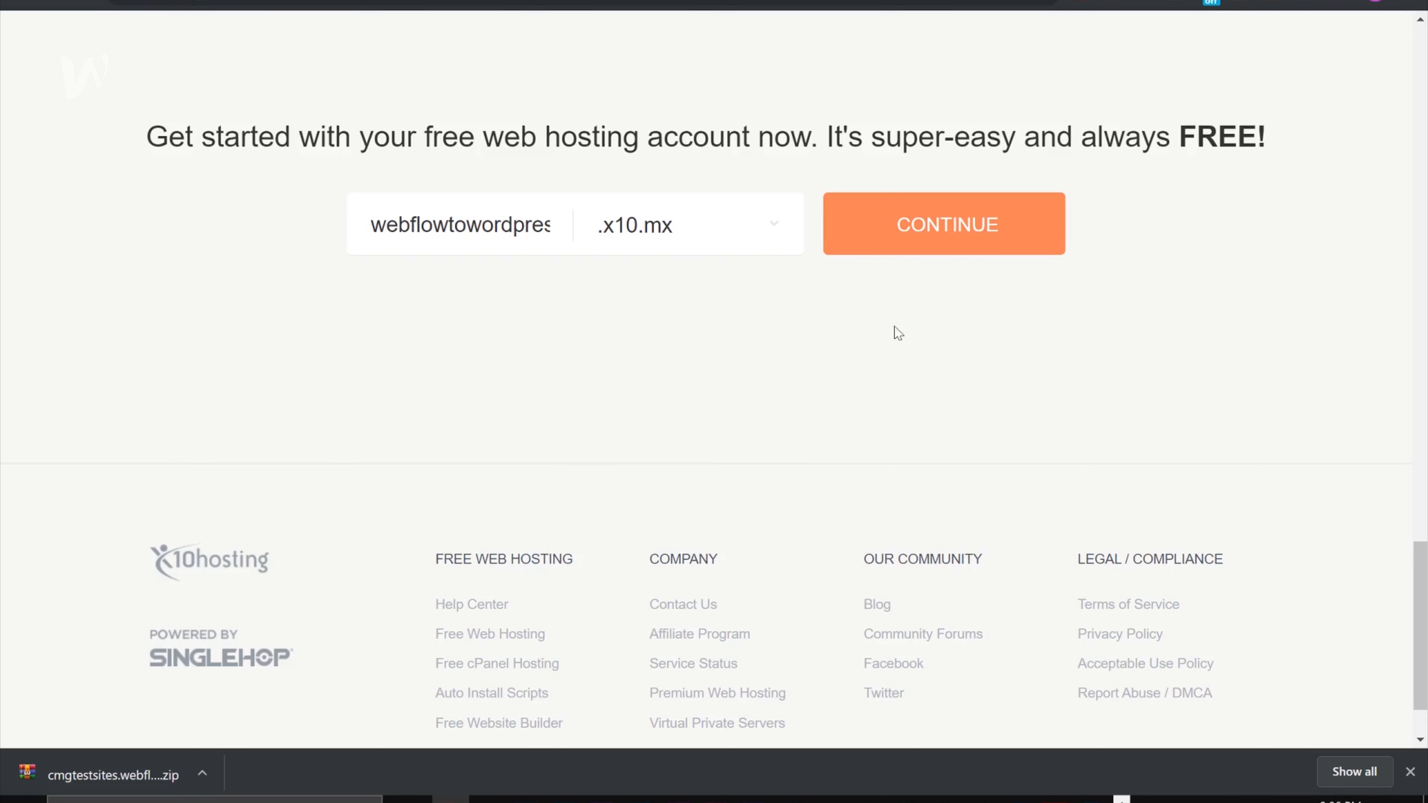
pyautogui.click(934, 239)
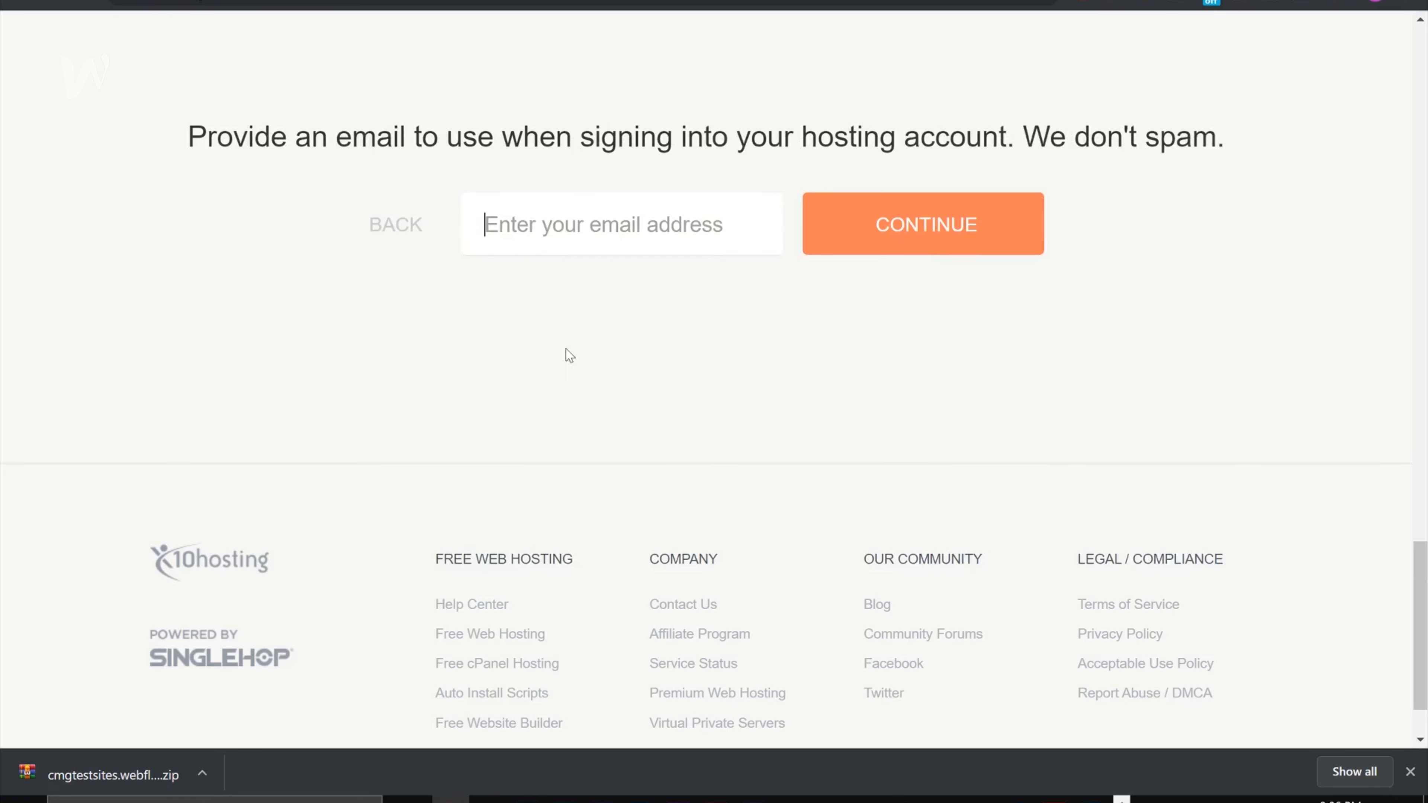
# Enter the email address for signing into the hosting account and continue.
pyautogui.write('rosscart')
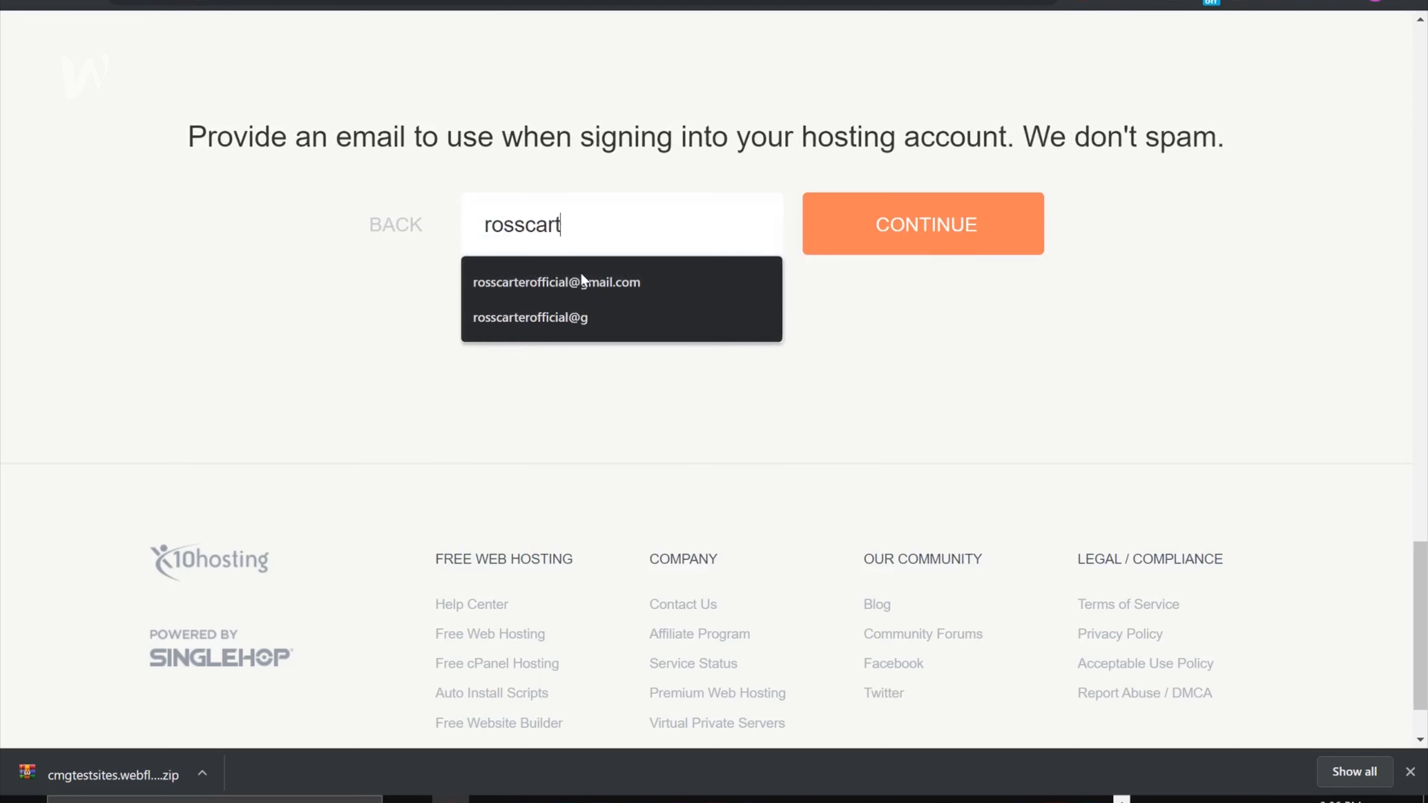
pyautogui.click(582, 275)
pyautogui.click(879, 242)
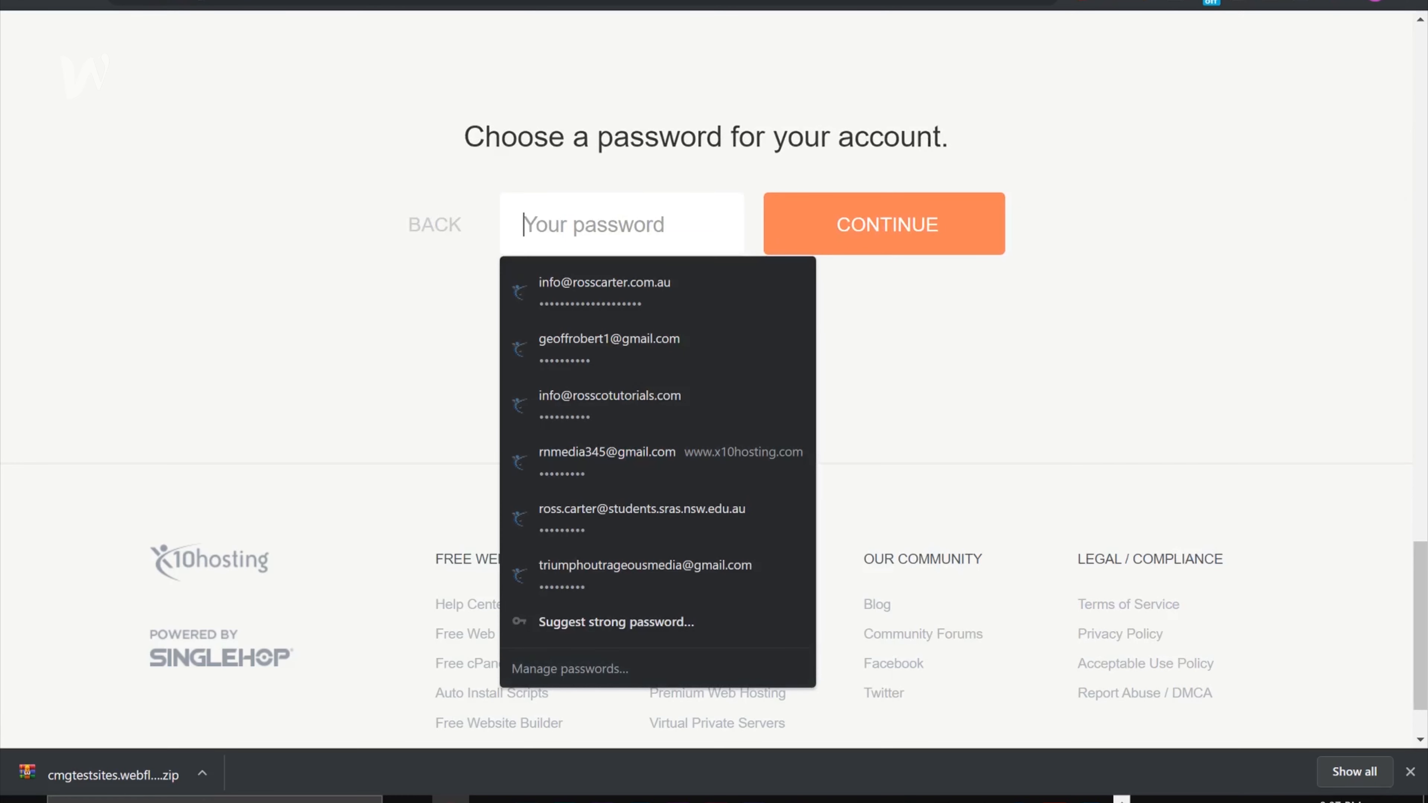
# Enter the account password, then agree to the Terms of Service and submit the sign-up.
pyautogui.write('••')
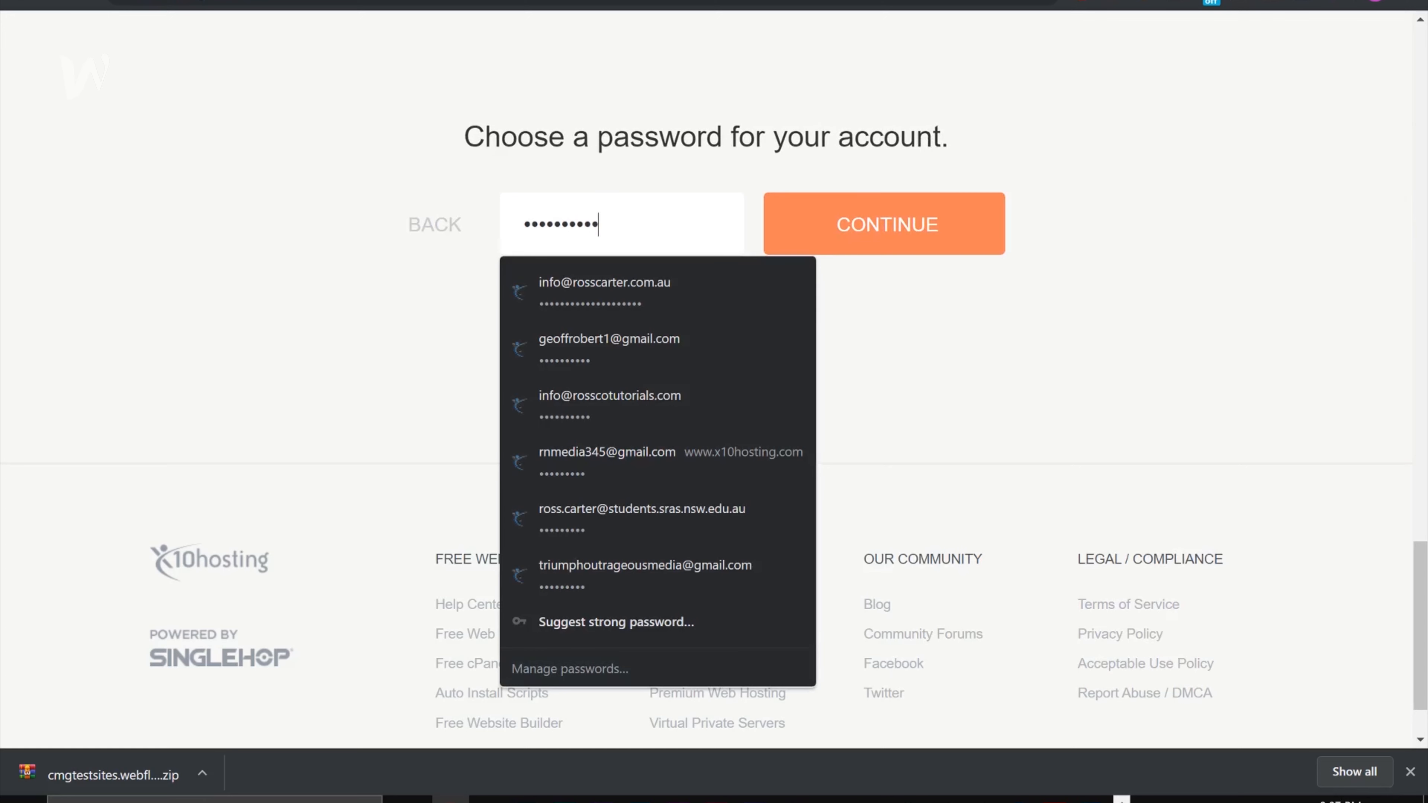
pyautogui.write('••••••••')
pyautogui.click(865, 225)
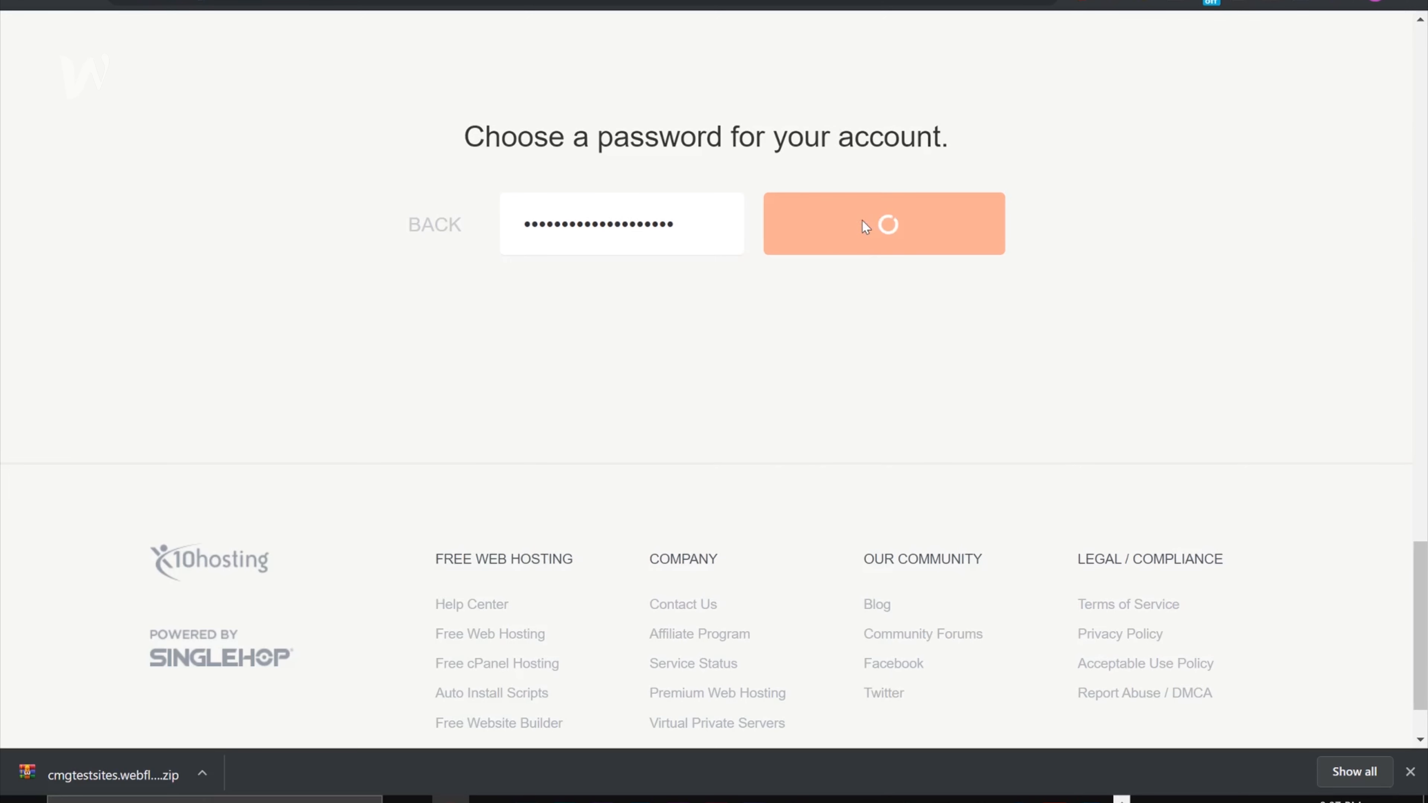
pyautogui.click(756, 235)
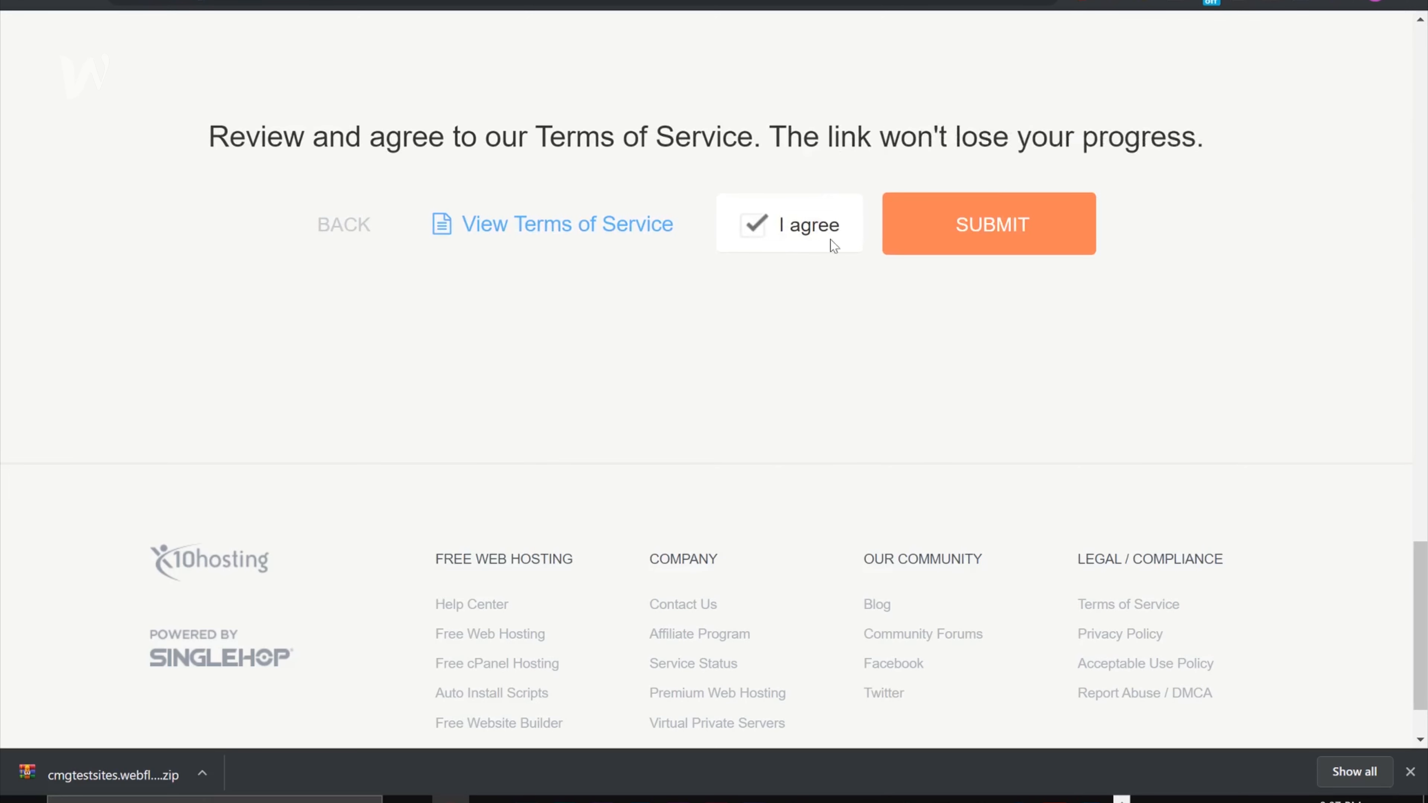
pyautogui.click(932, 228)
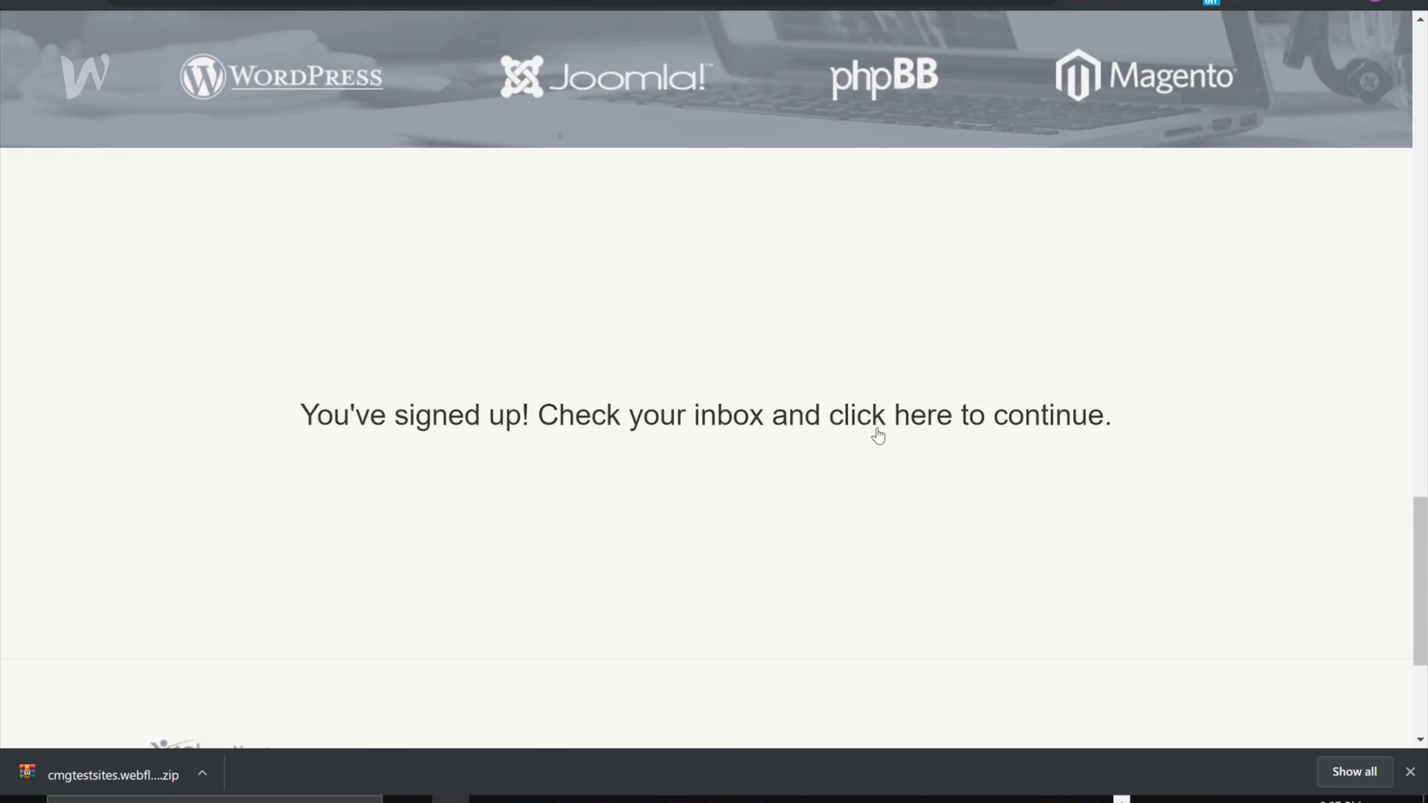
# Switch to Gmail in a new tab and open the x10Hosting Email Confirmation message to confirm the account.
pyautogui.click(879, 433)
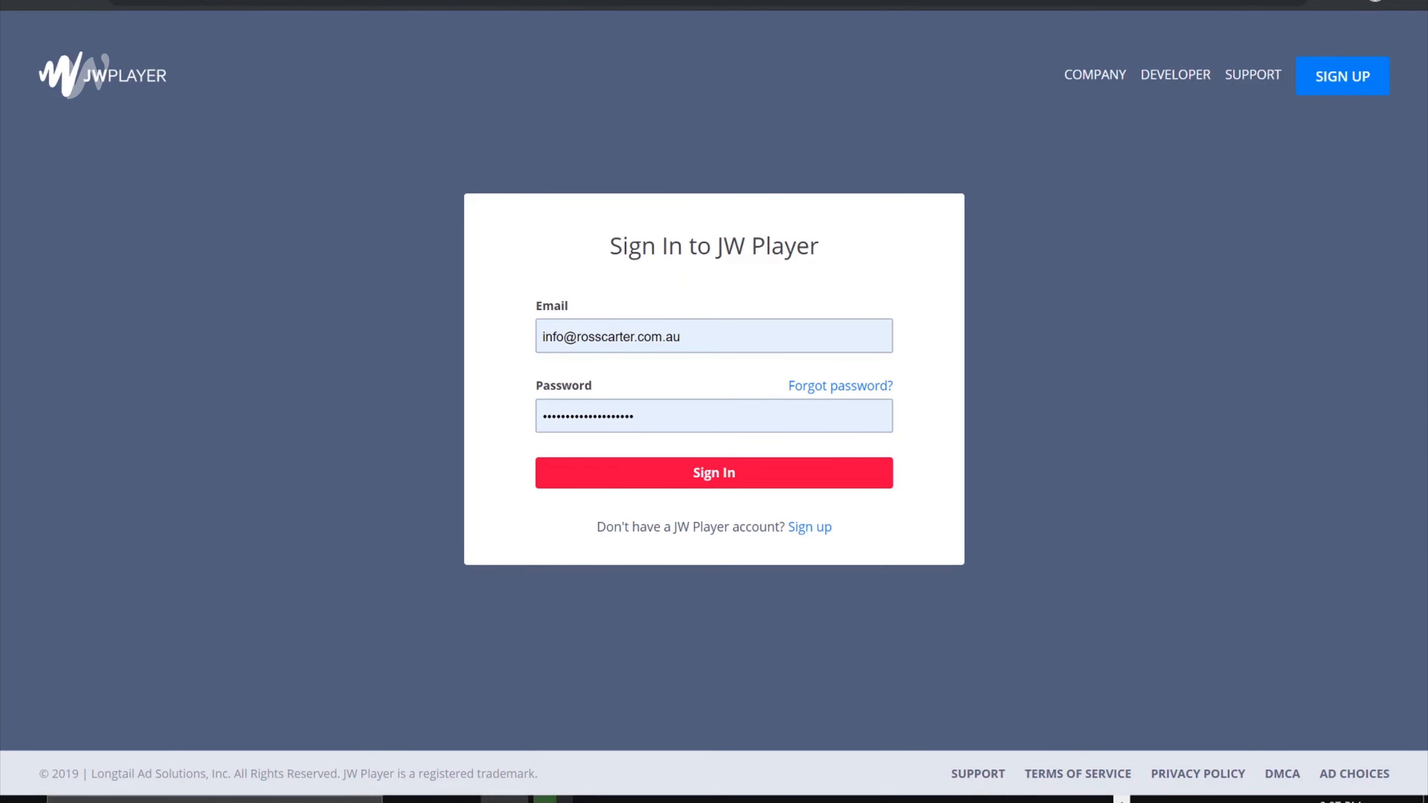
pyautogui.hotkey('ctrl', 't')
pyautogui.write('gma')
pyautogui.press('Return')
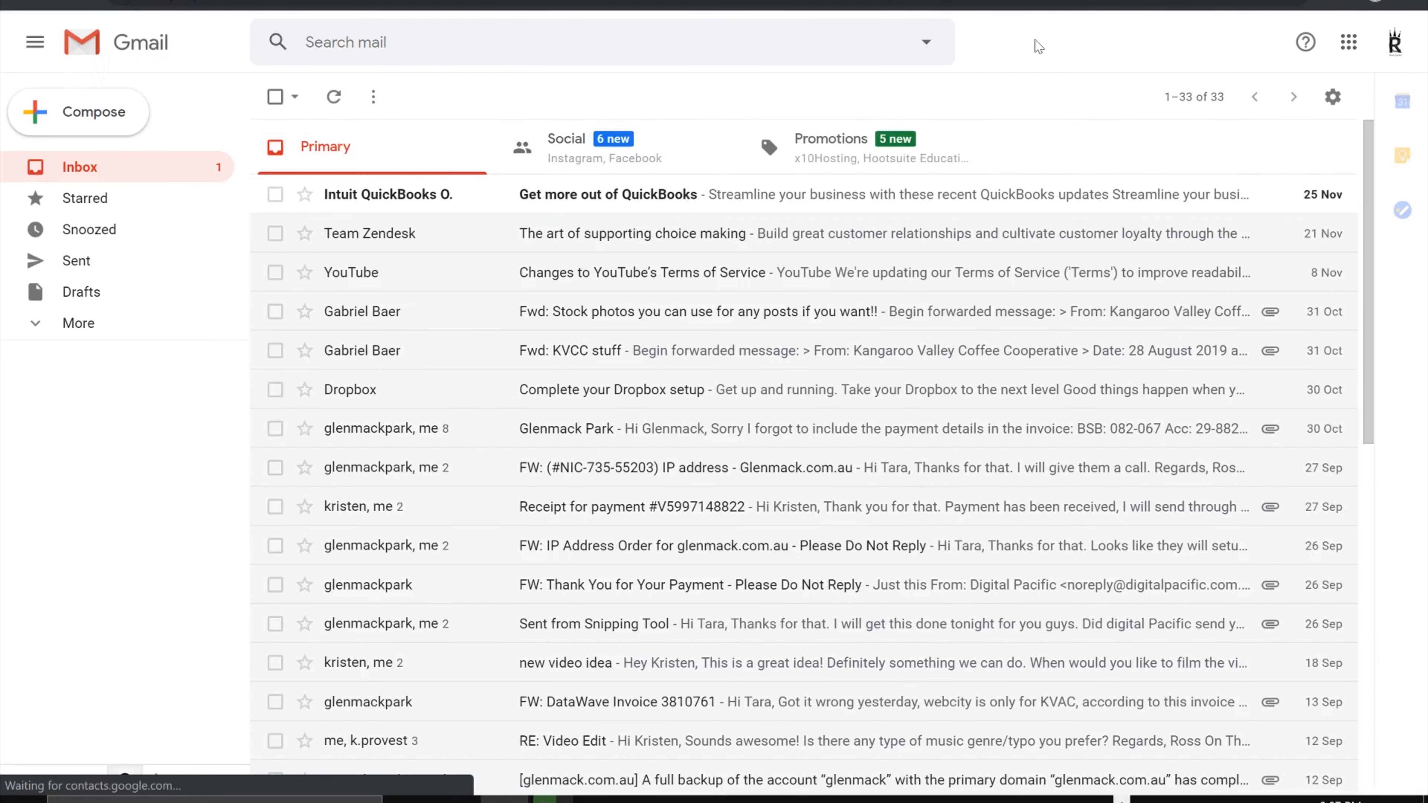
pyautogui.click(321, 104)
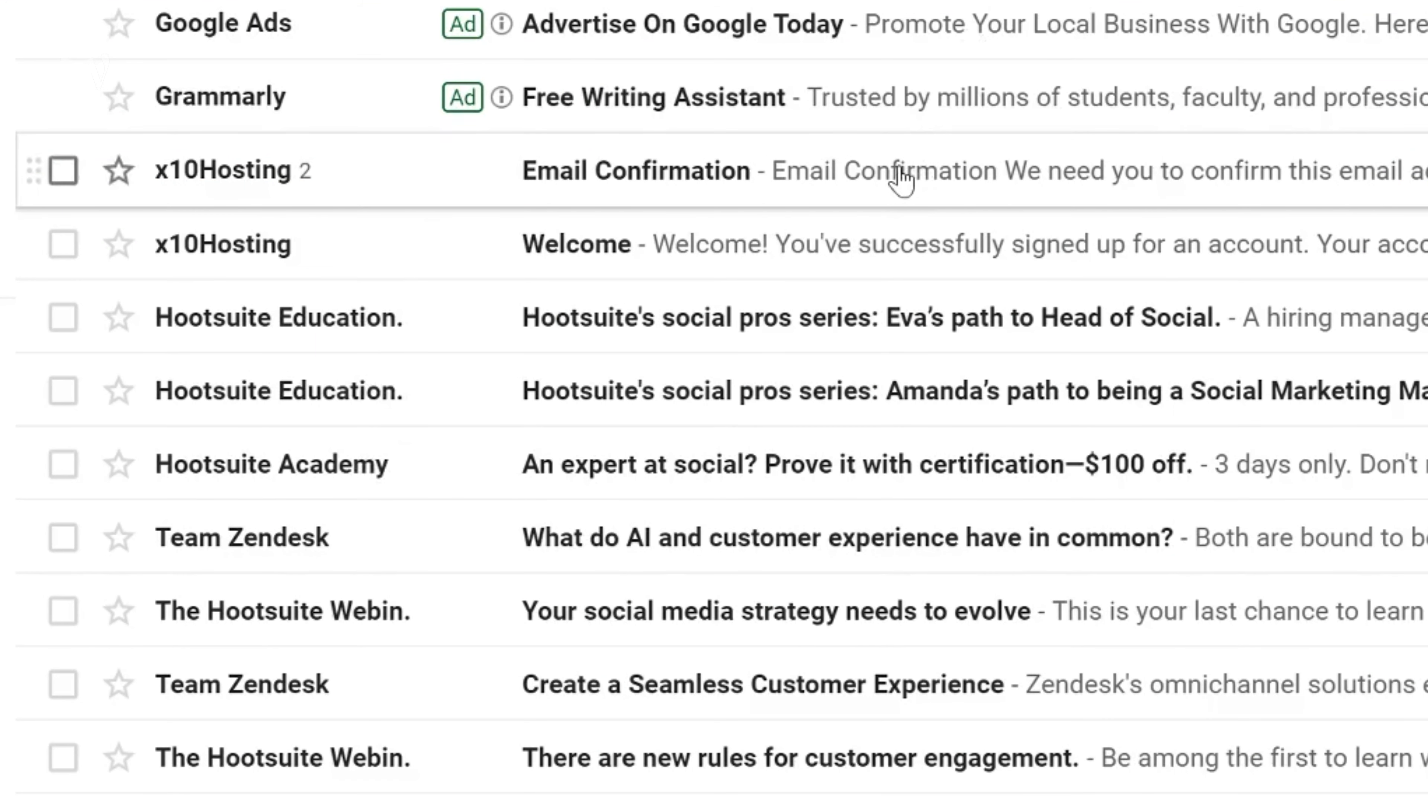
pyautogui.click(902, 179)
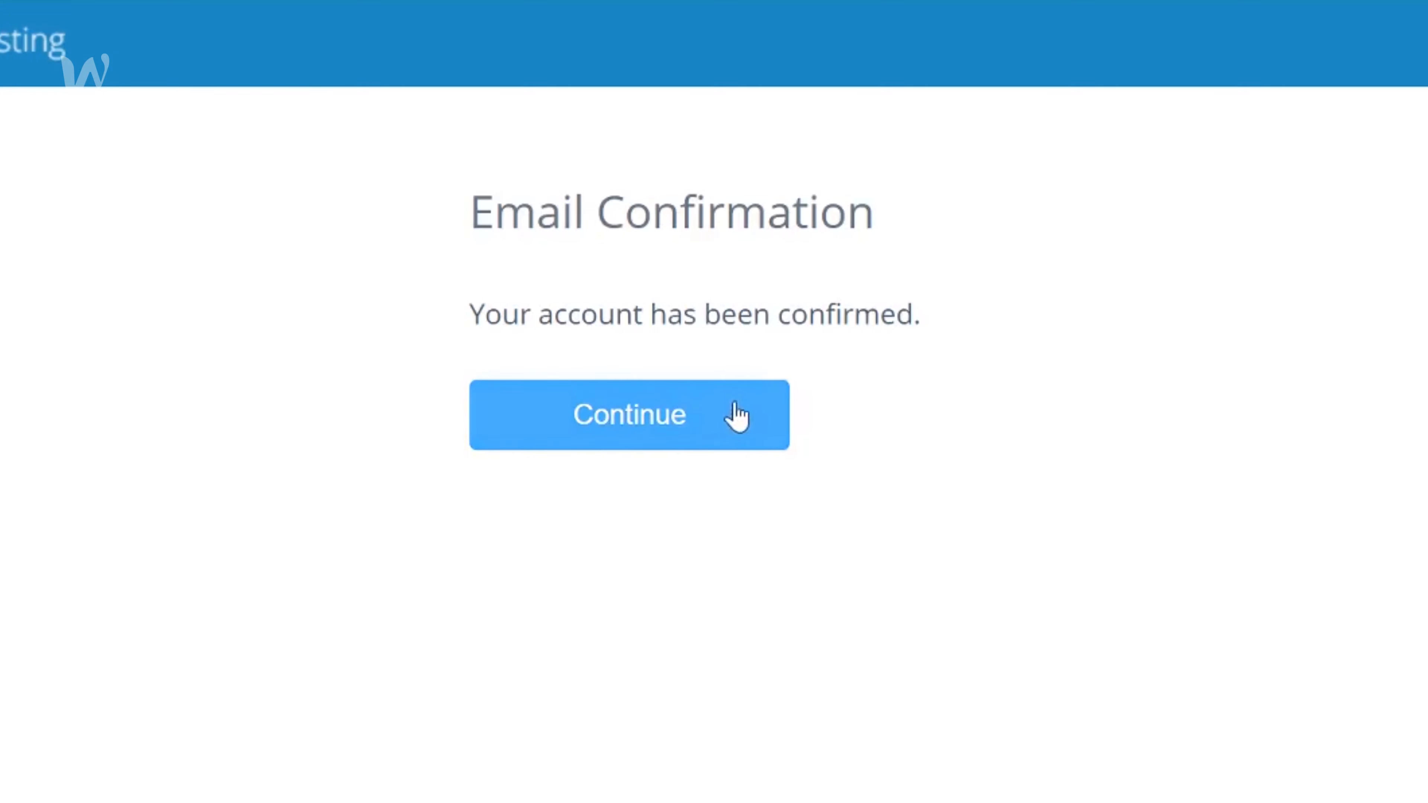
# Continue from the x10hosting email confirmation, through sign-in and account setup, to the hosting account's details page.
pyautogui.click(606, 419)
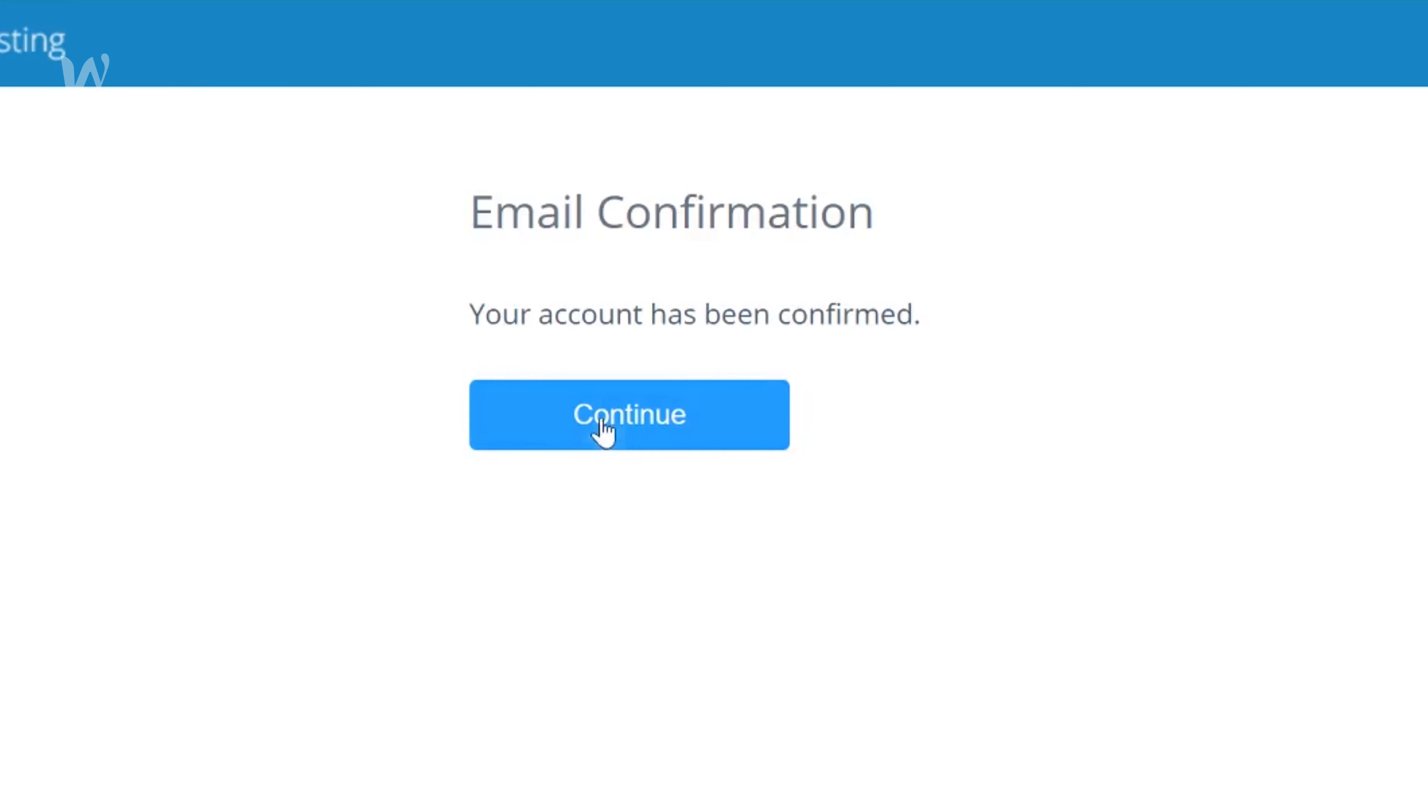
pyautogui.click(622, 428)
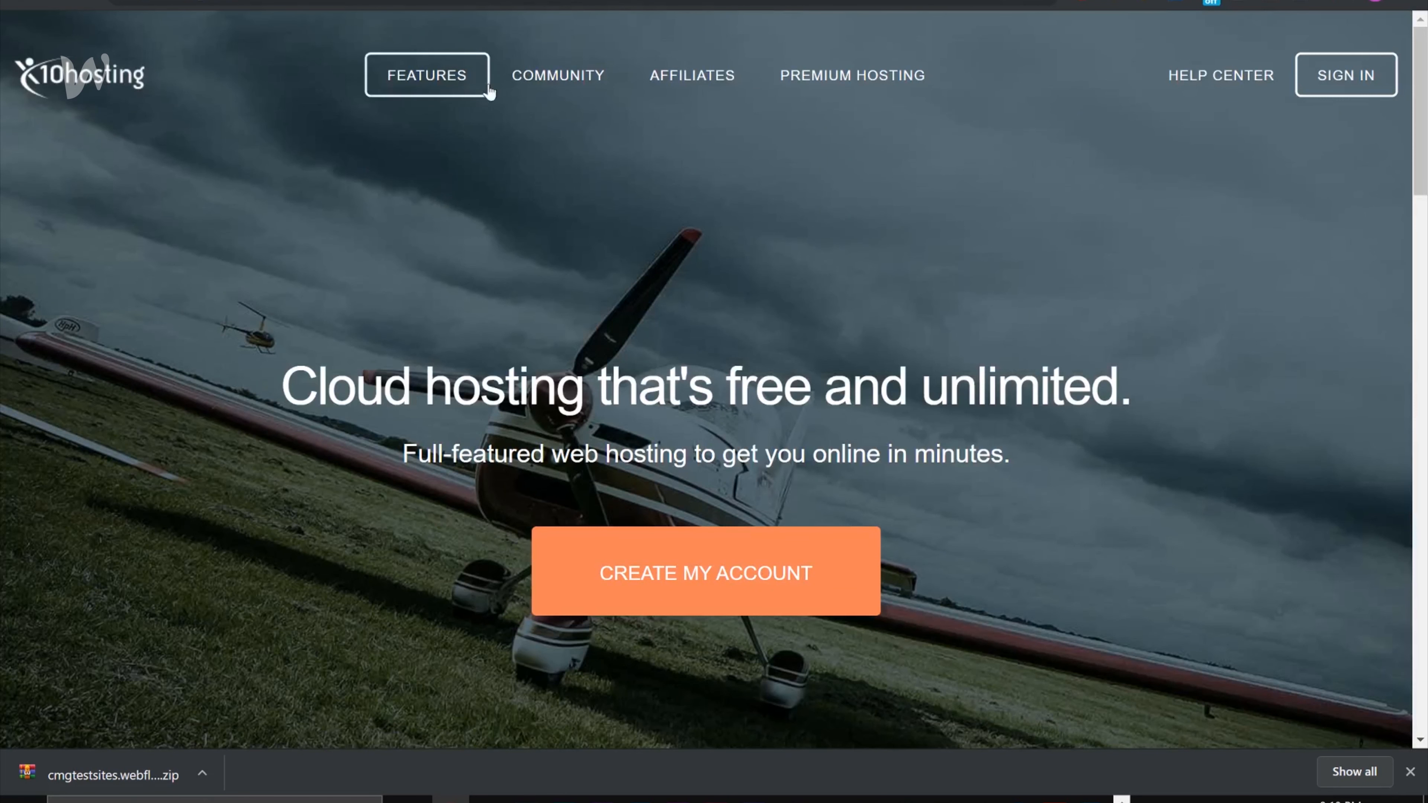
pyautogui.click(1339, 85)
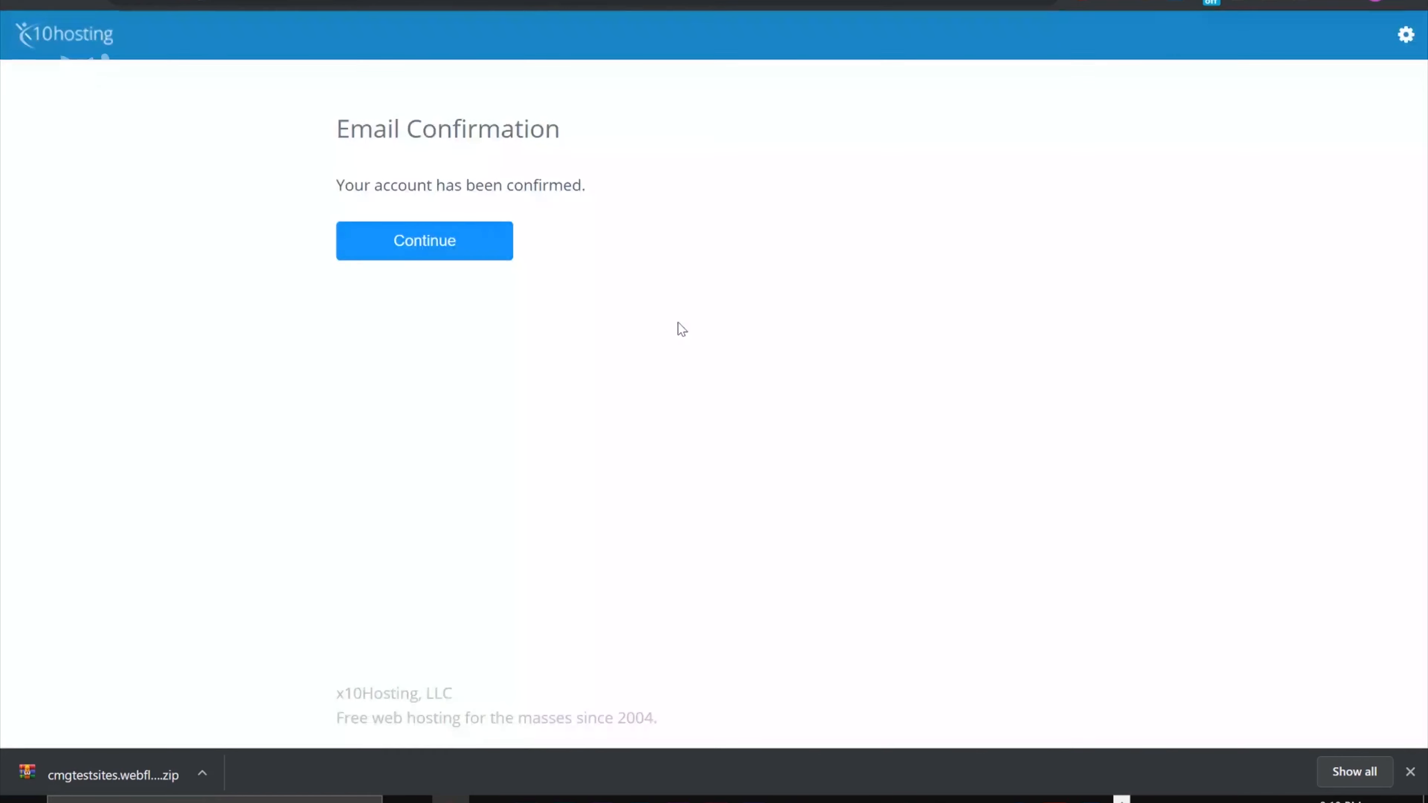
pyautogui.click(446, 243)
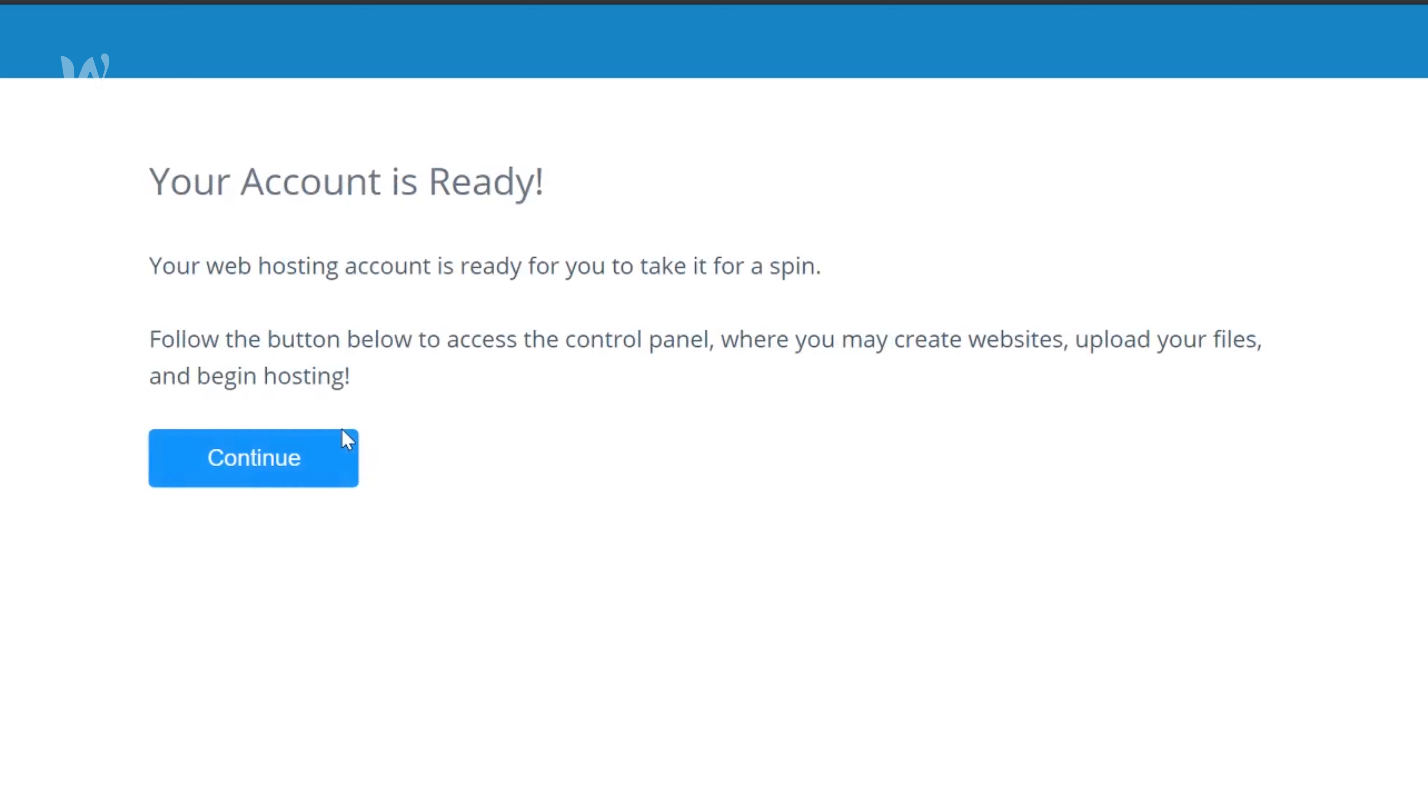
pyautogui.click(317, 474)
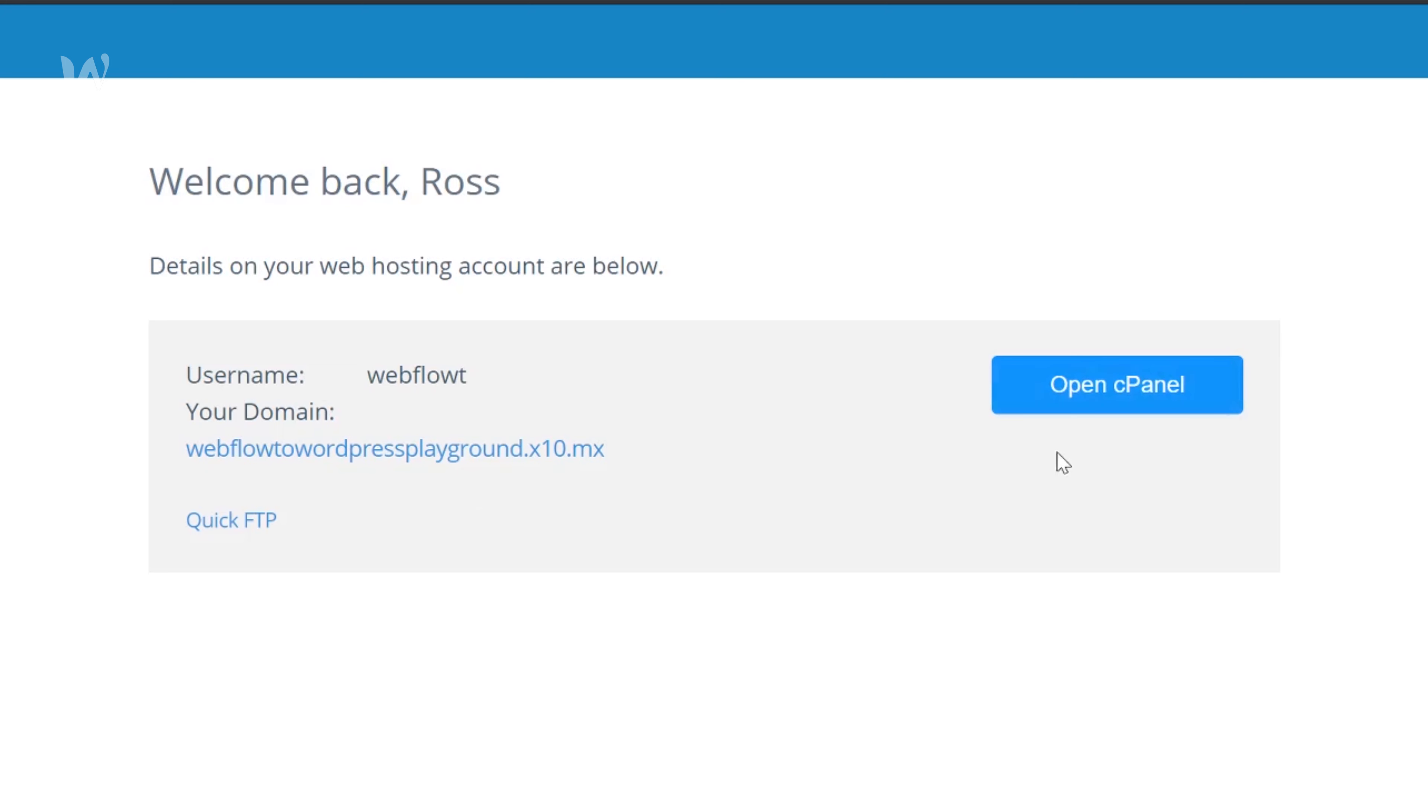
# Open the www folder in the hosting account's cPanel File Manager and select the cgi-bin folder.
pyautogui.rightClick(1089, 401)
pyautogui.click(1050, 401)
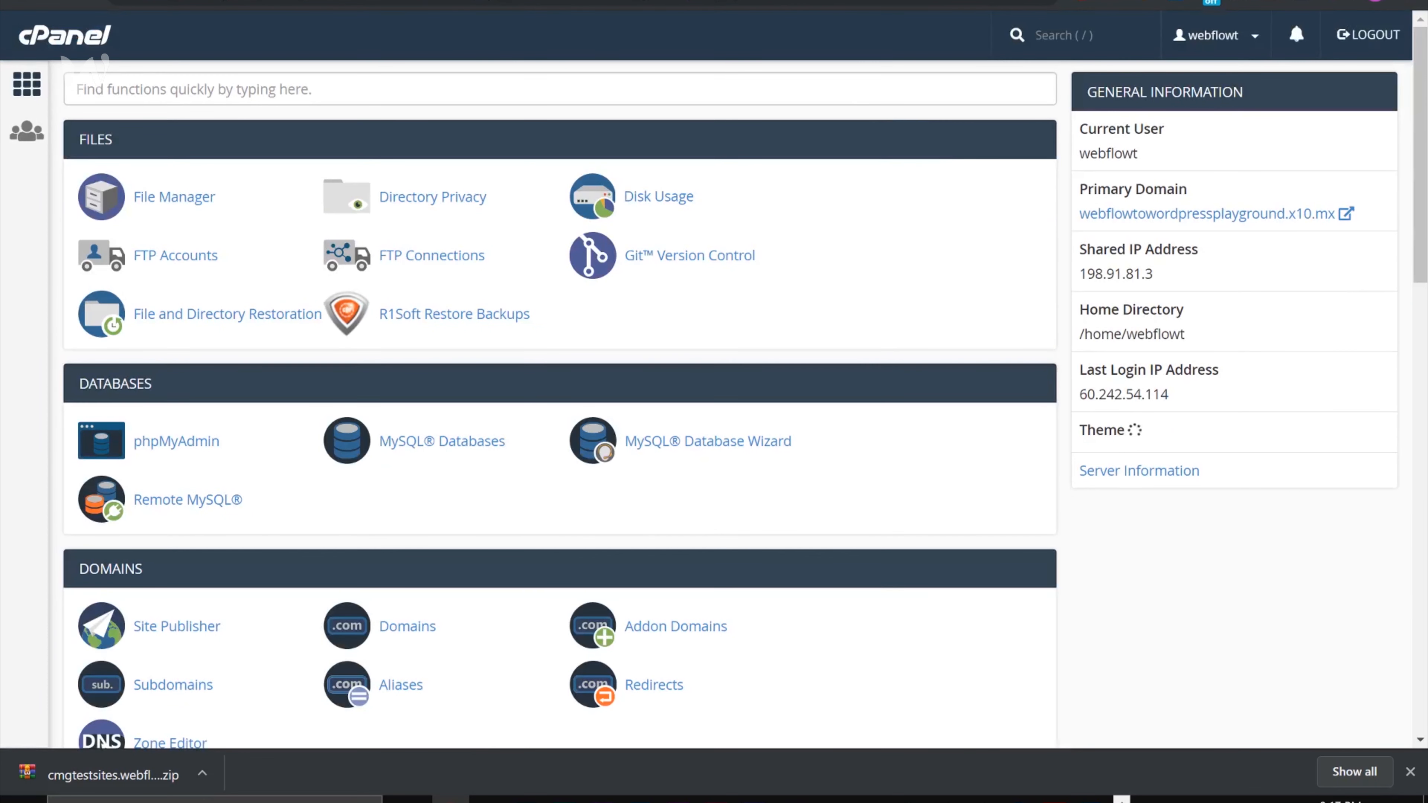
pyautogui.click(176, 207)
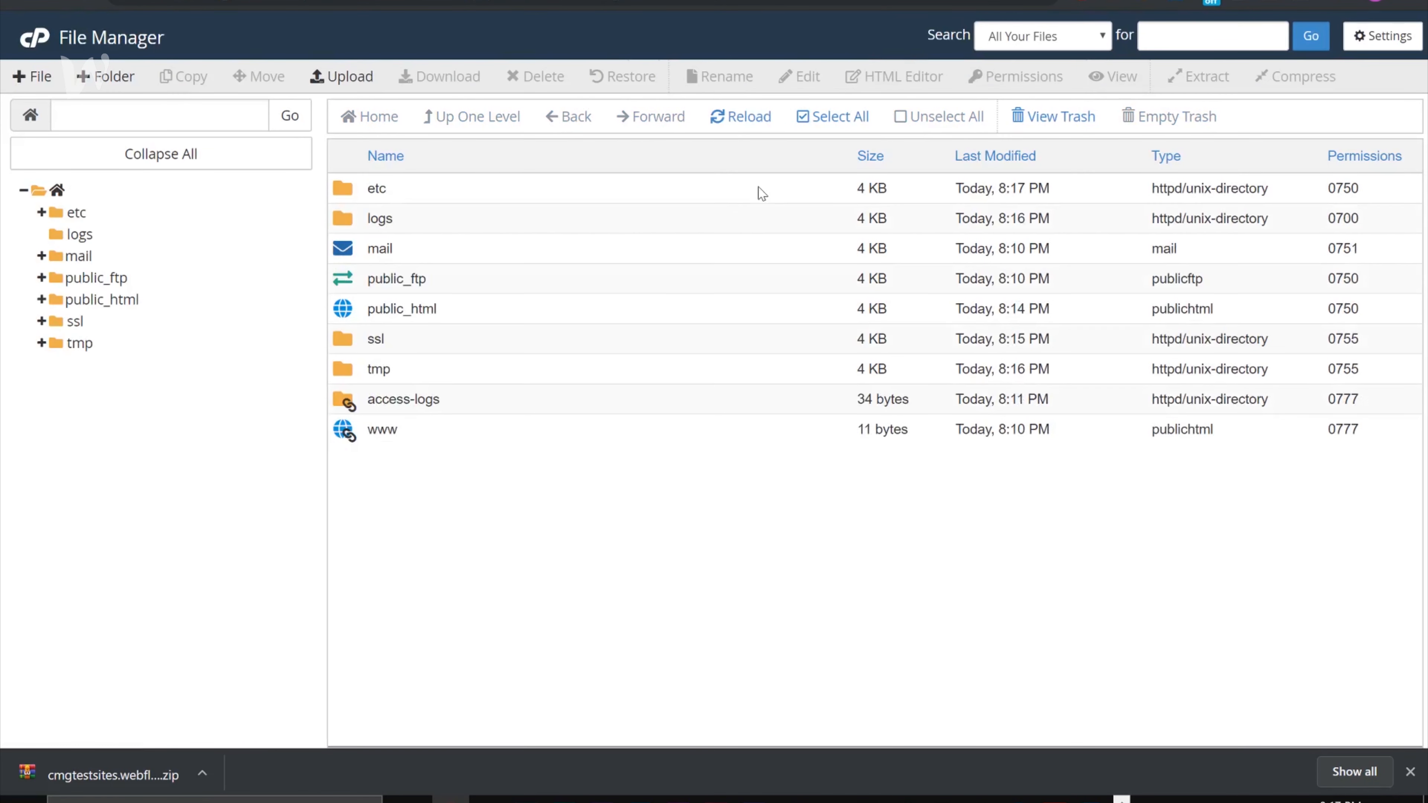
pyautogui.doubleClick(430, 431)
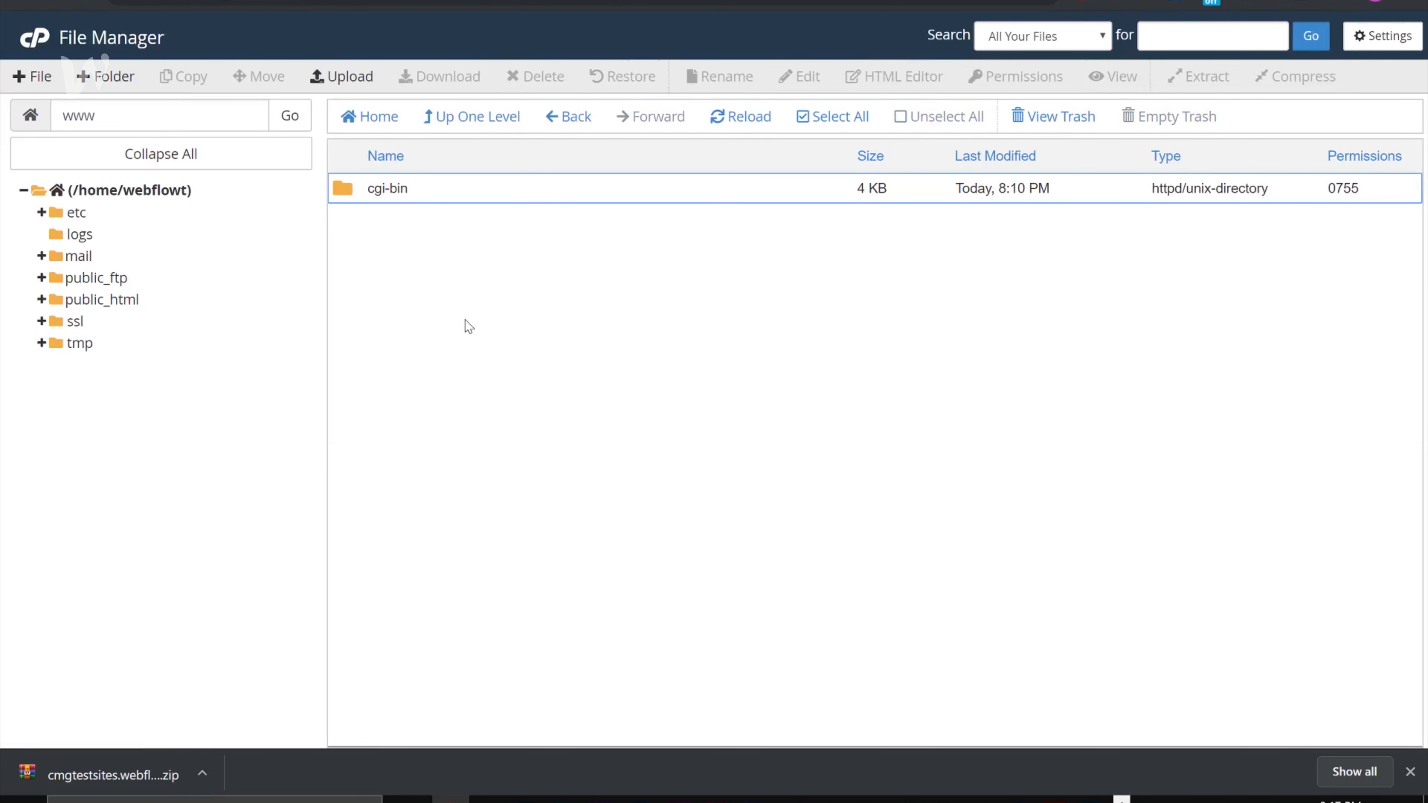
pyautogui.click(433, 191)
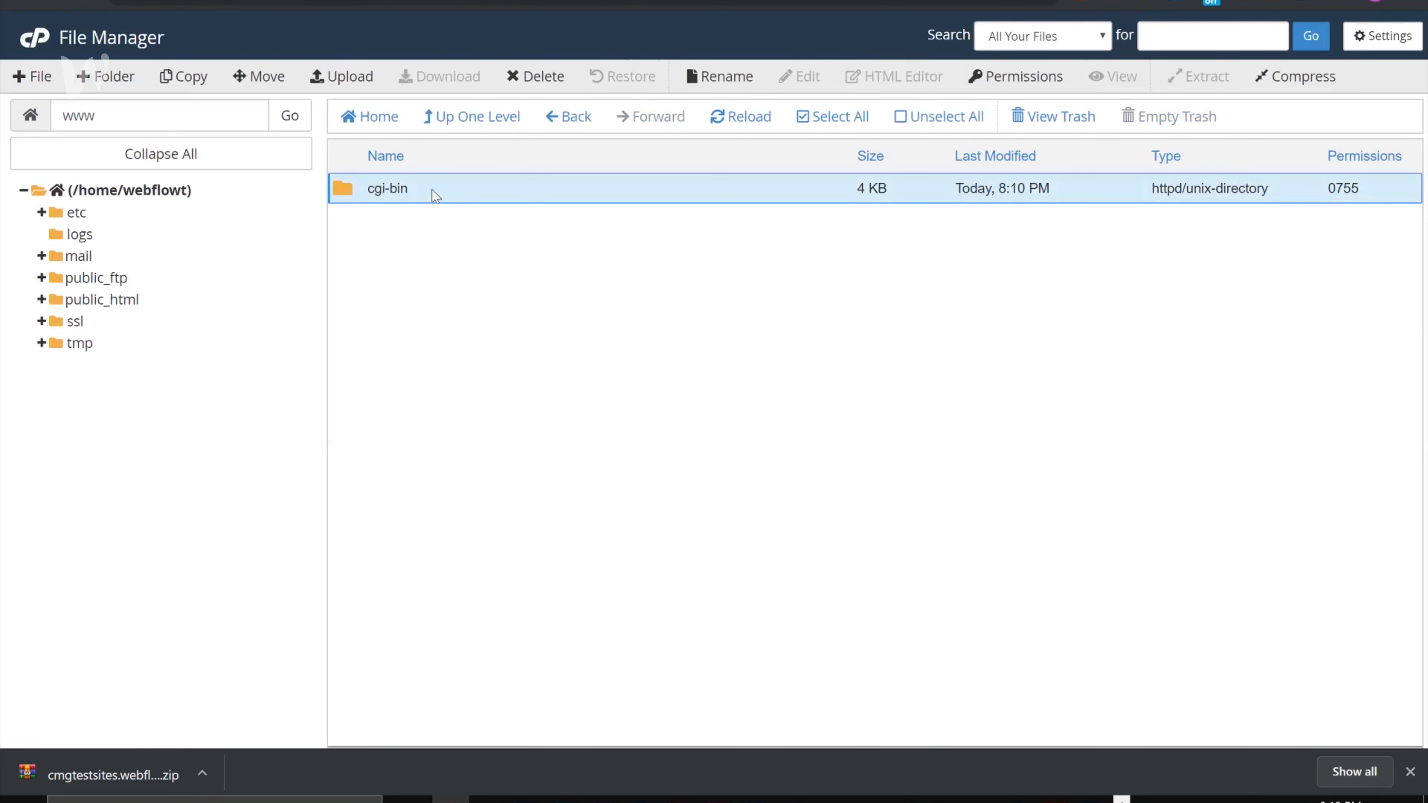
# Permanently delete the cgi-bin folder from public_html, skipping the trash.
pyautogui.rightClick(432, 189)
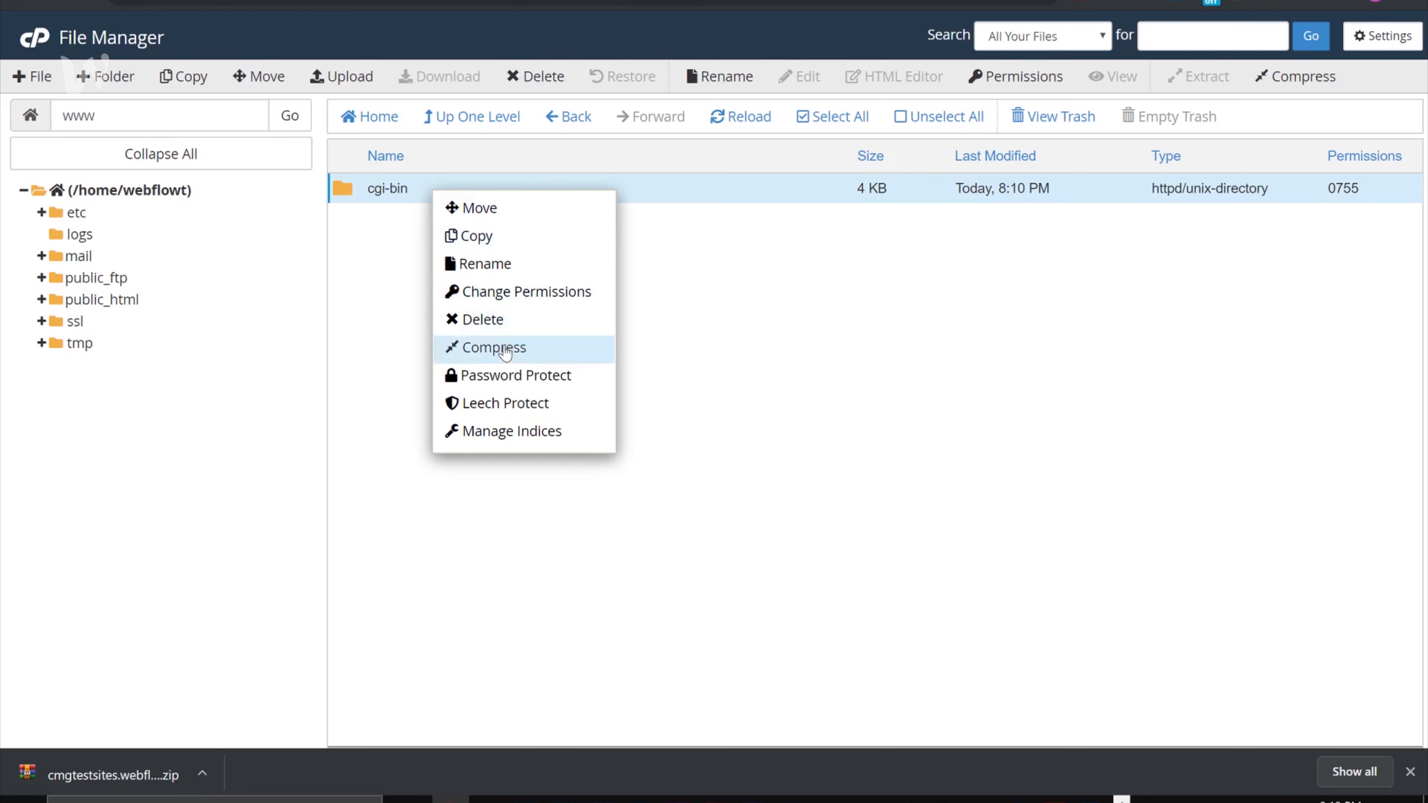
pyautogui.click(494, 319)
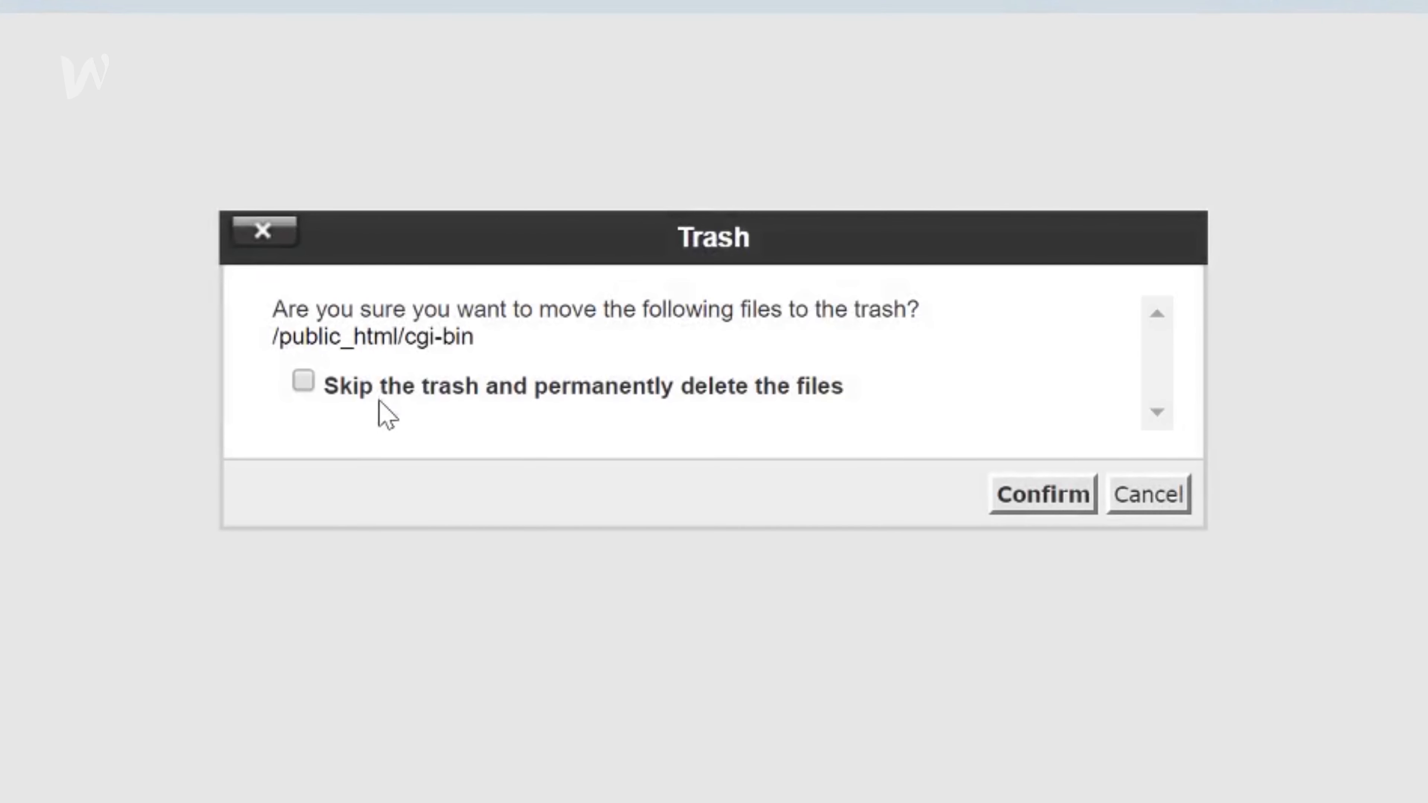
pyautogui.click(383, 388)
pyautogui.click(1025, 510)
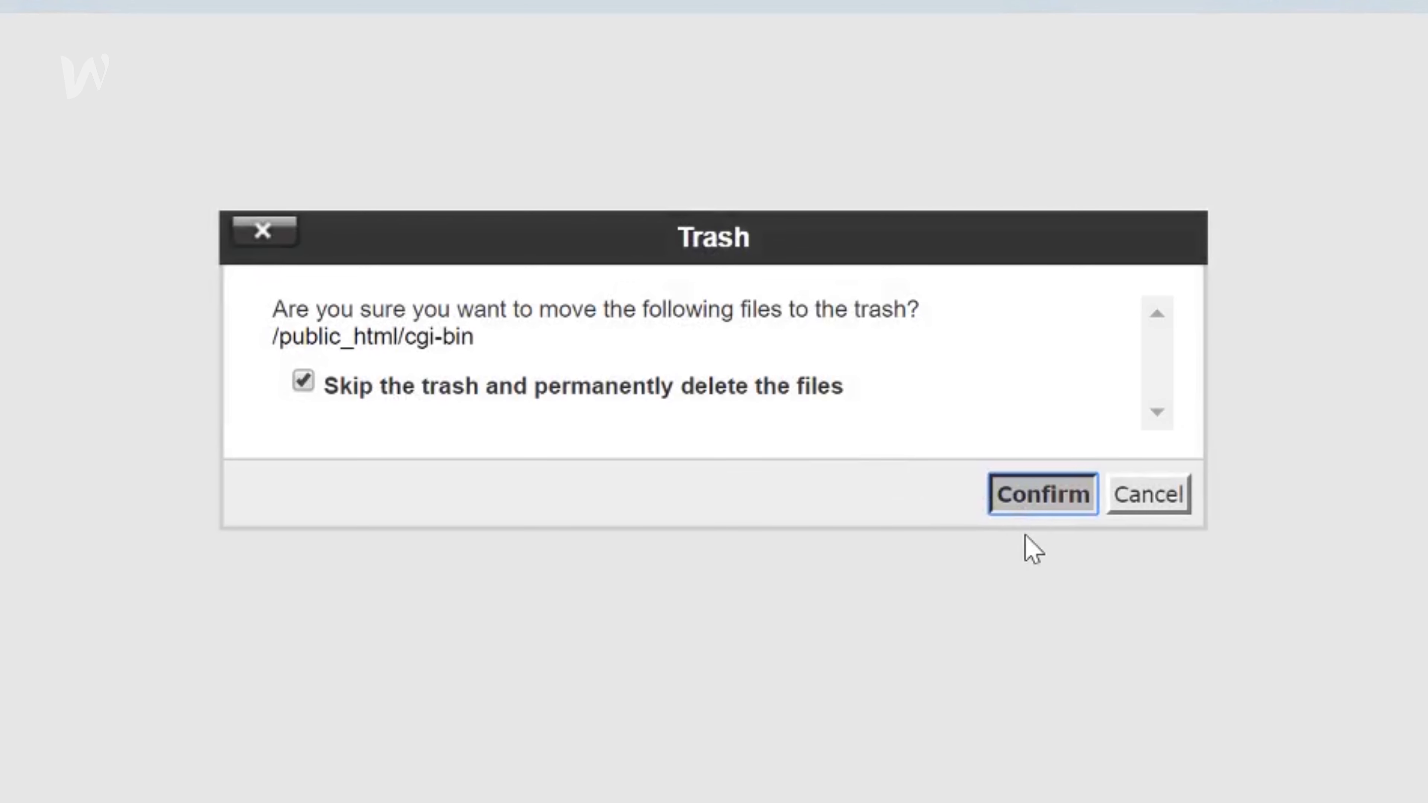
pyautogui.click(1047, 494)
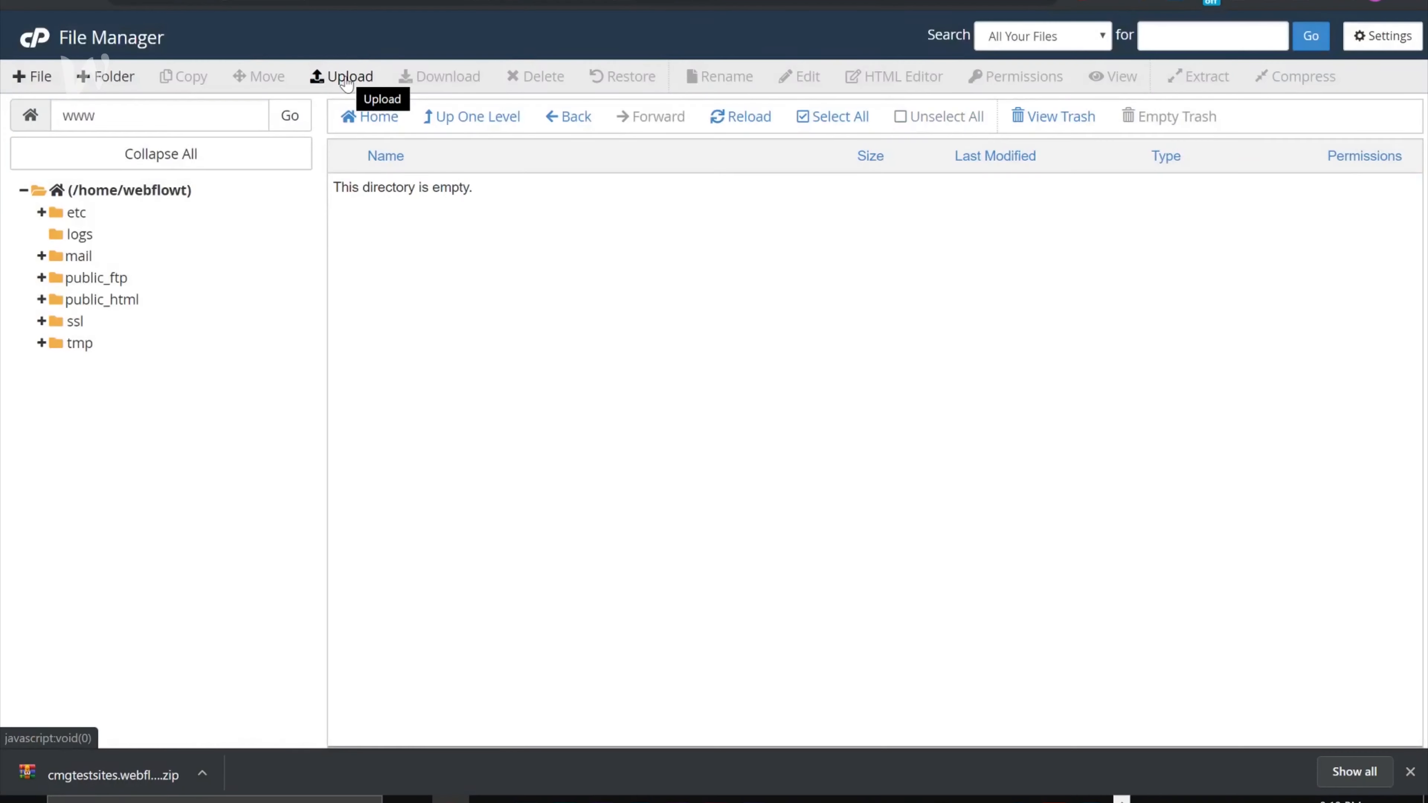
# Upload the downloaded cmgtestsites.webflow (5).zip to /home/webflowt/public_html and return to that folder's file listing.
pyautogui.click(347, 80)
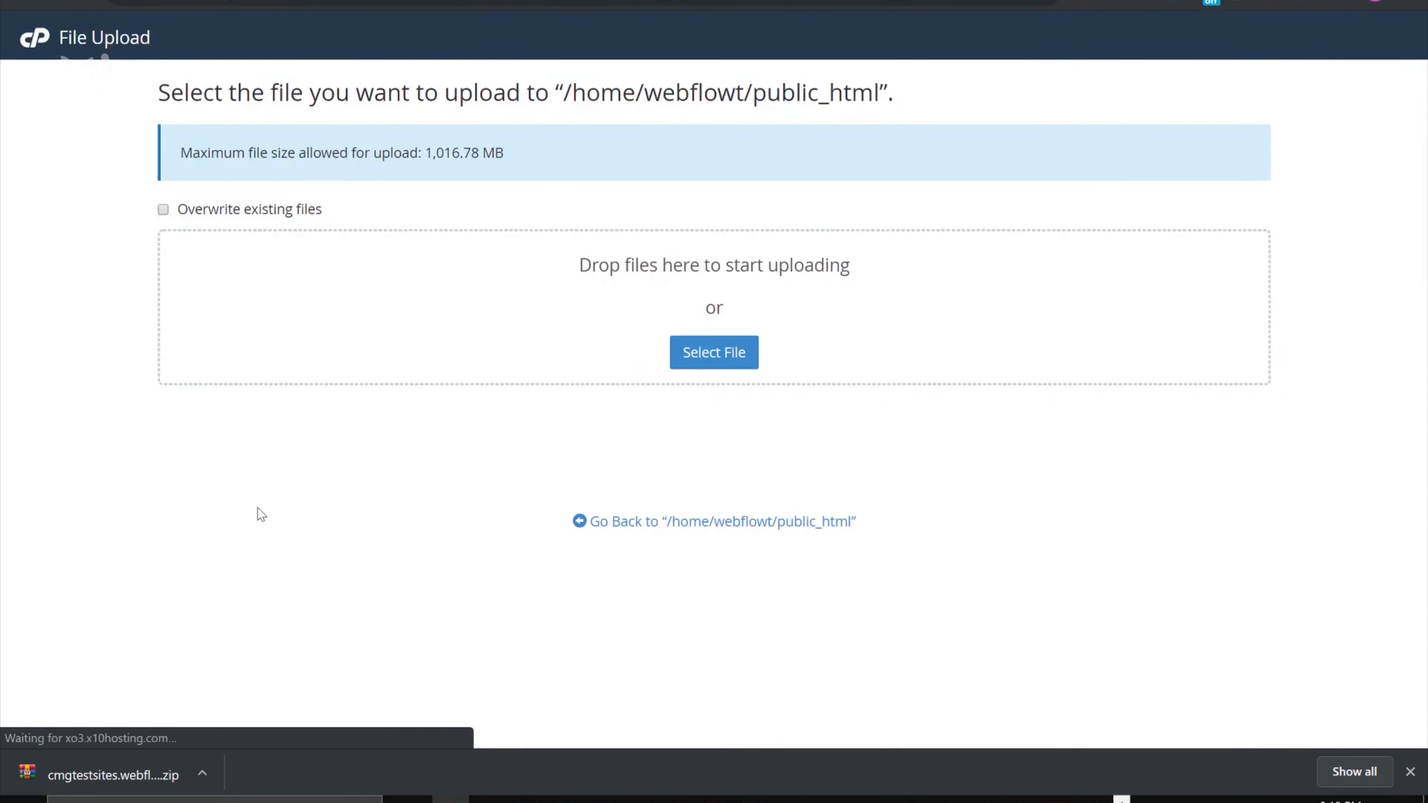
pyautogui.moveTo(120, 767); pyautogui.dragTo(712, 287)
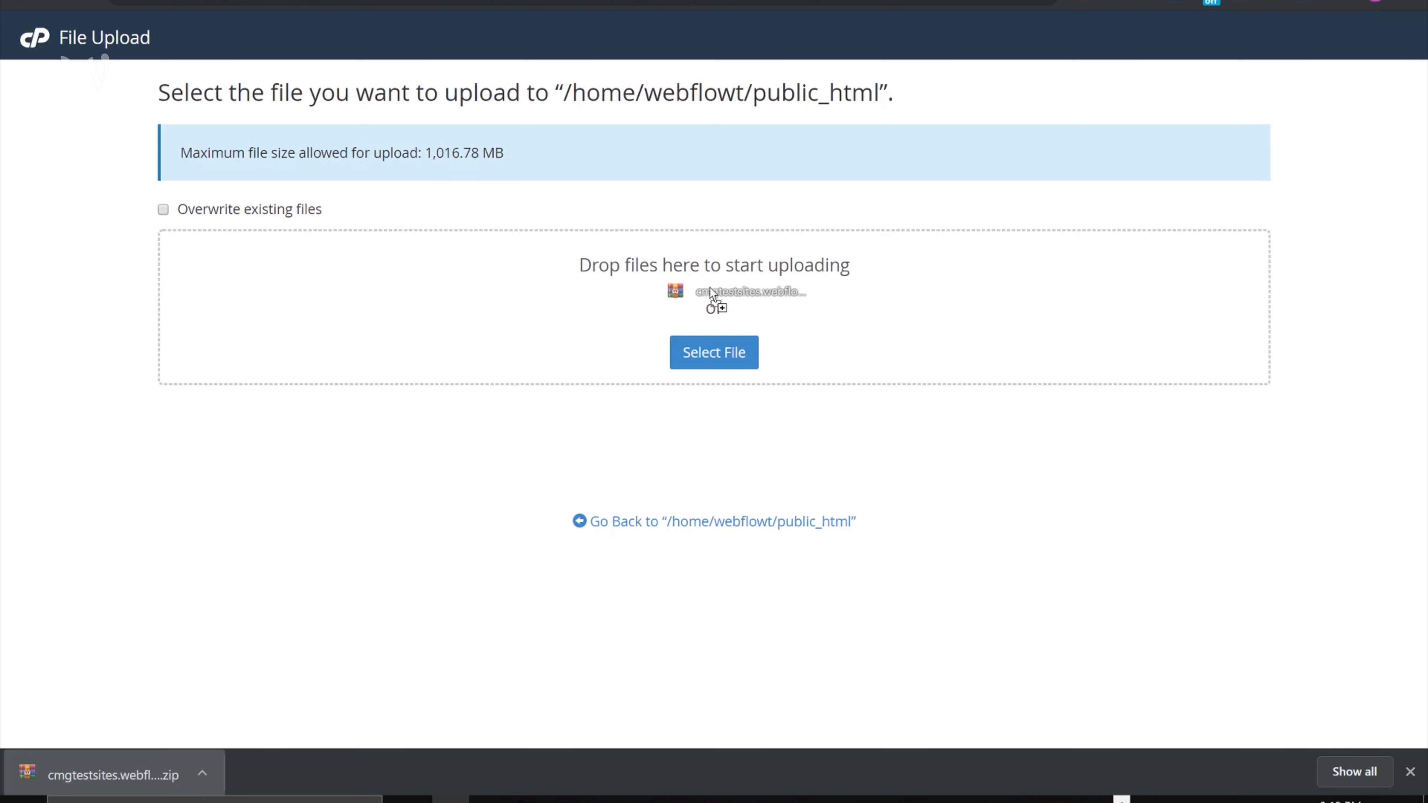
pyautogui.moveTo(710, 287); pyautogui.dragTo(710, 293)
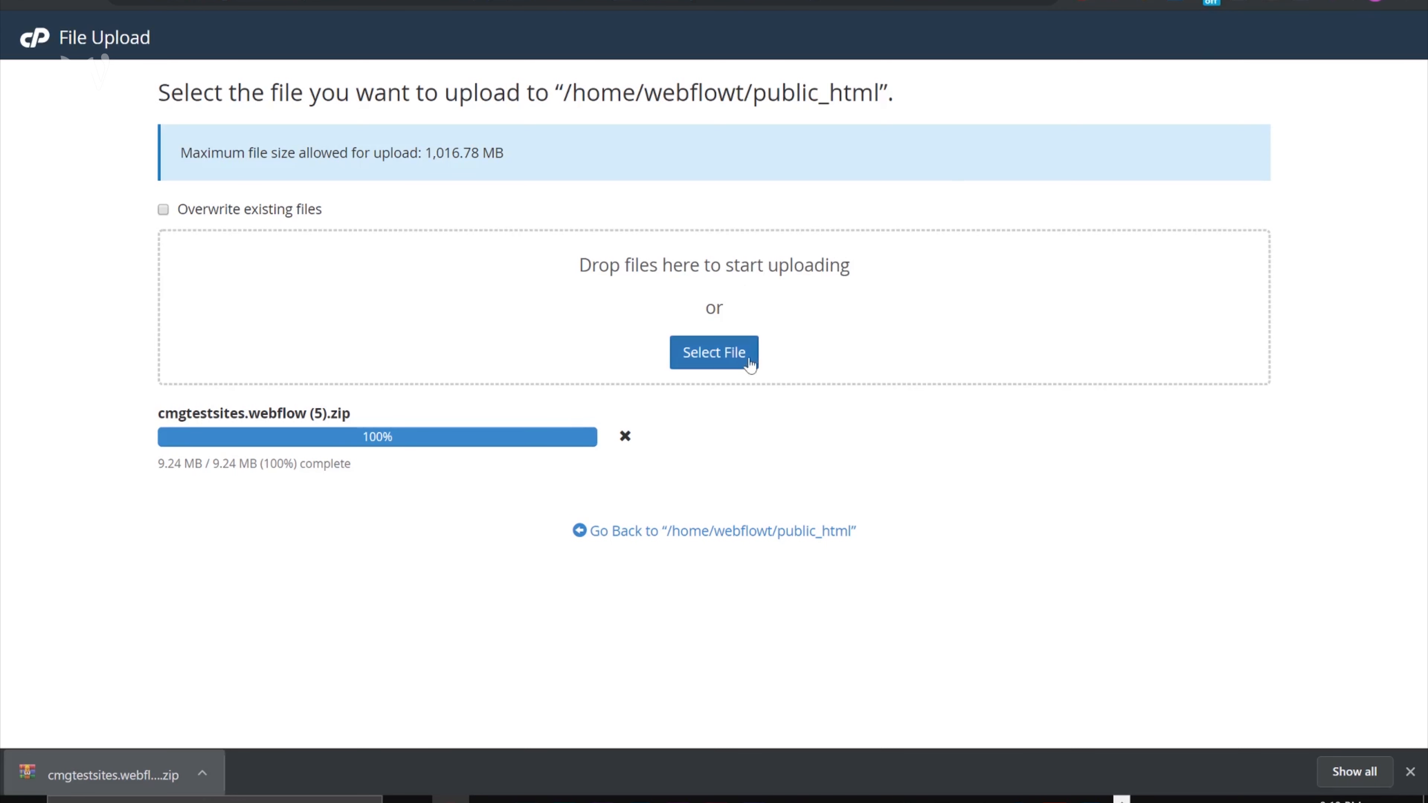
pyautogui.click(713, 539)
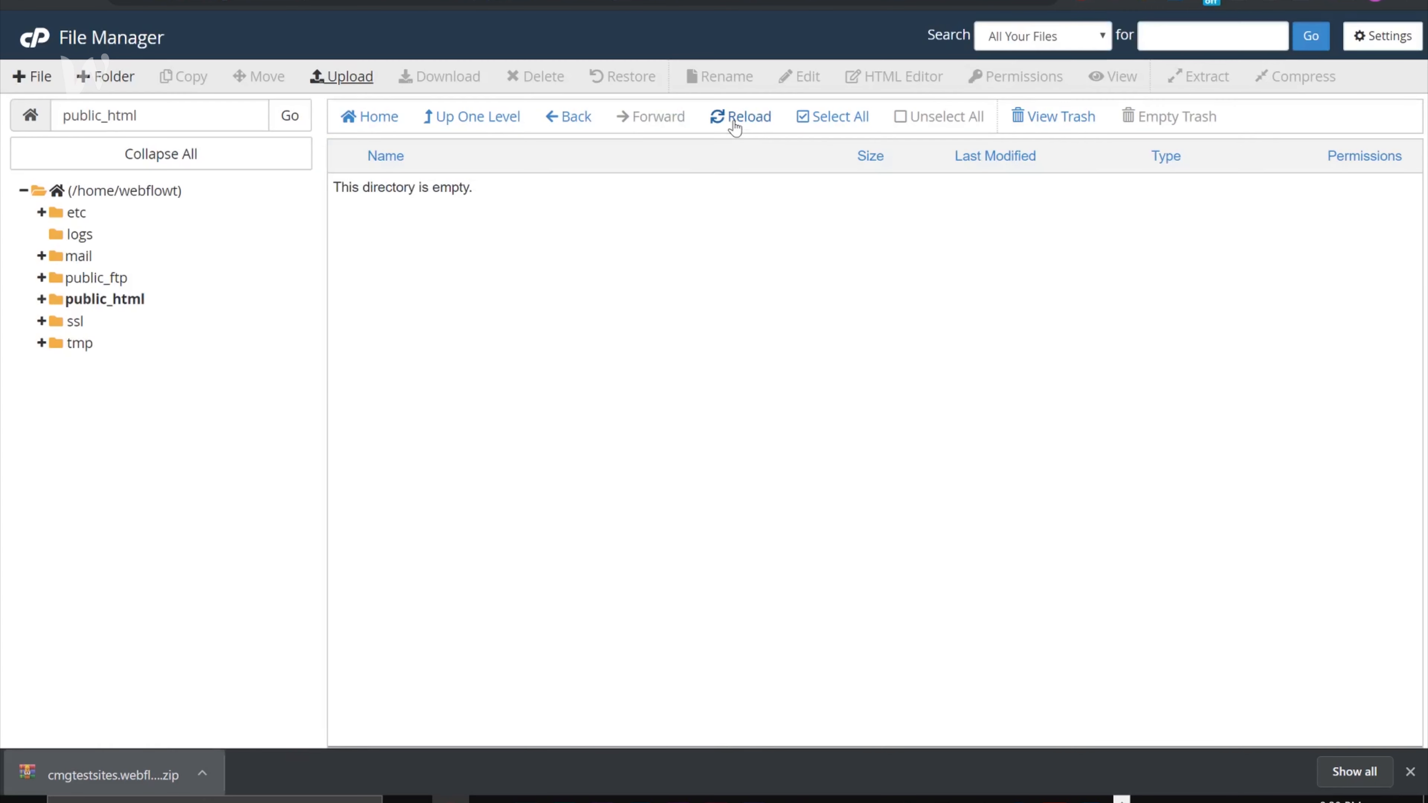
# Refresh the file listing, open the www folder and extract cmgtestsites.webflow (5).zip into /public_html.
pyautogui.click(731, 125)
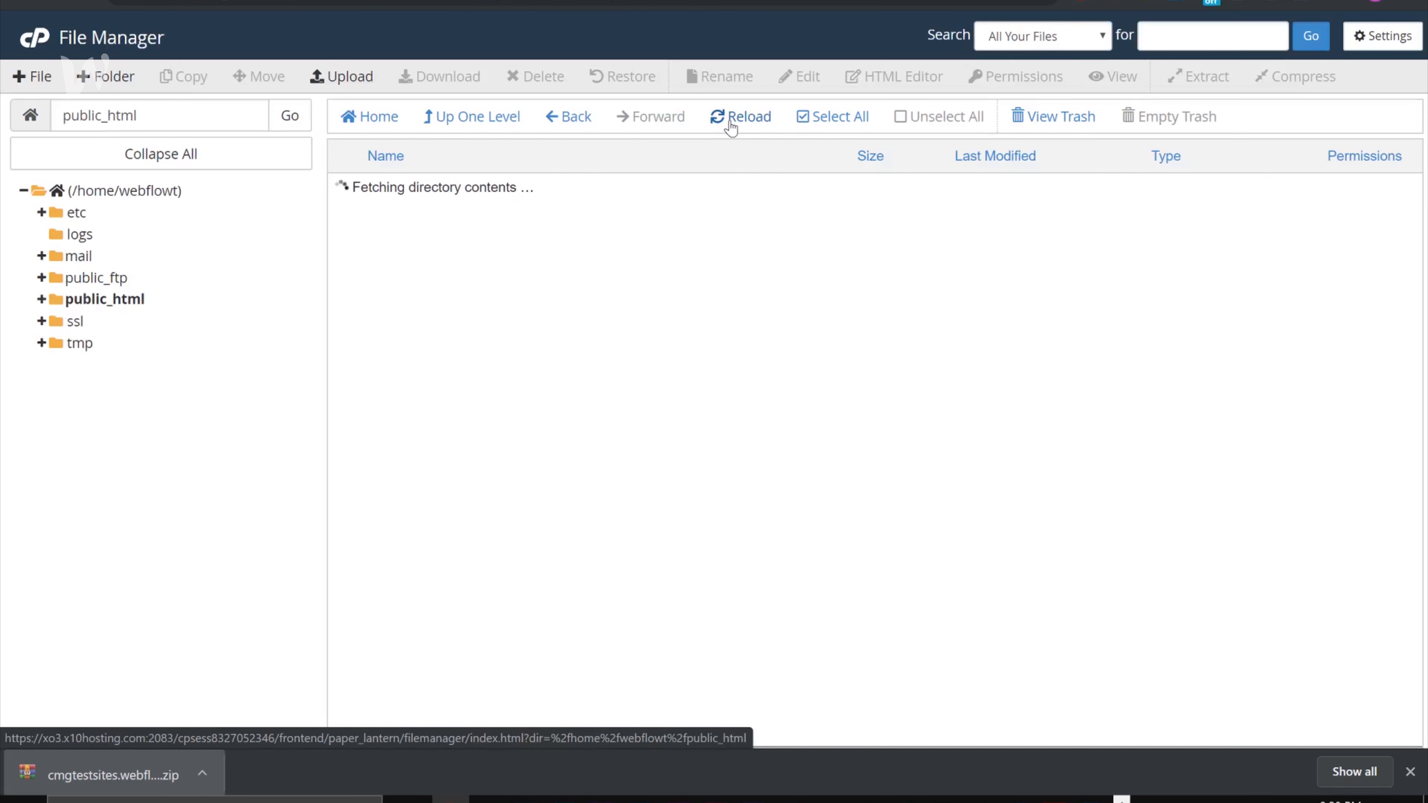
pyautogui.doubleClick(425, 433)
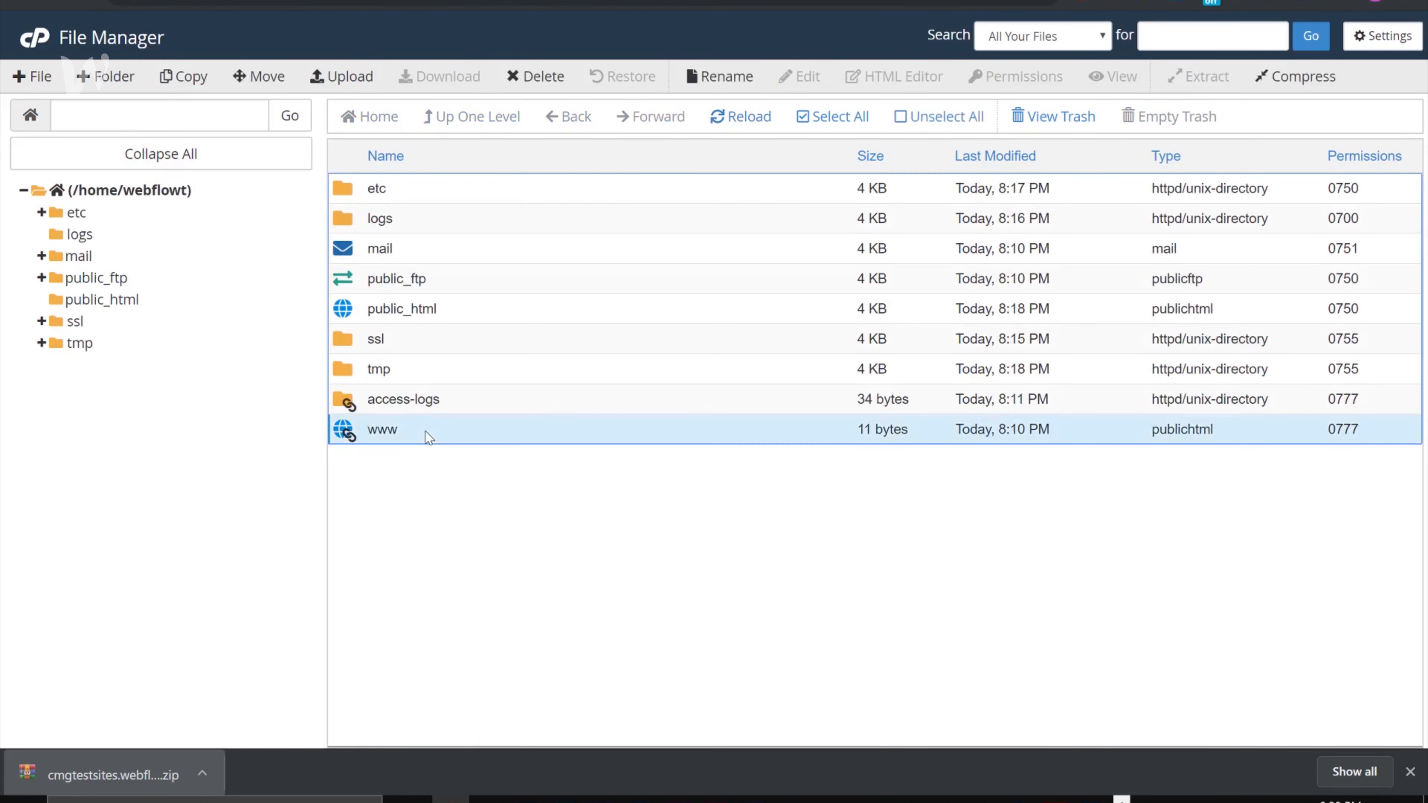
pyautogui.click(564, 201)
pyautogui.rightClick(563, 202)
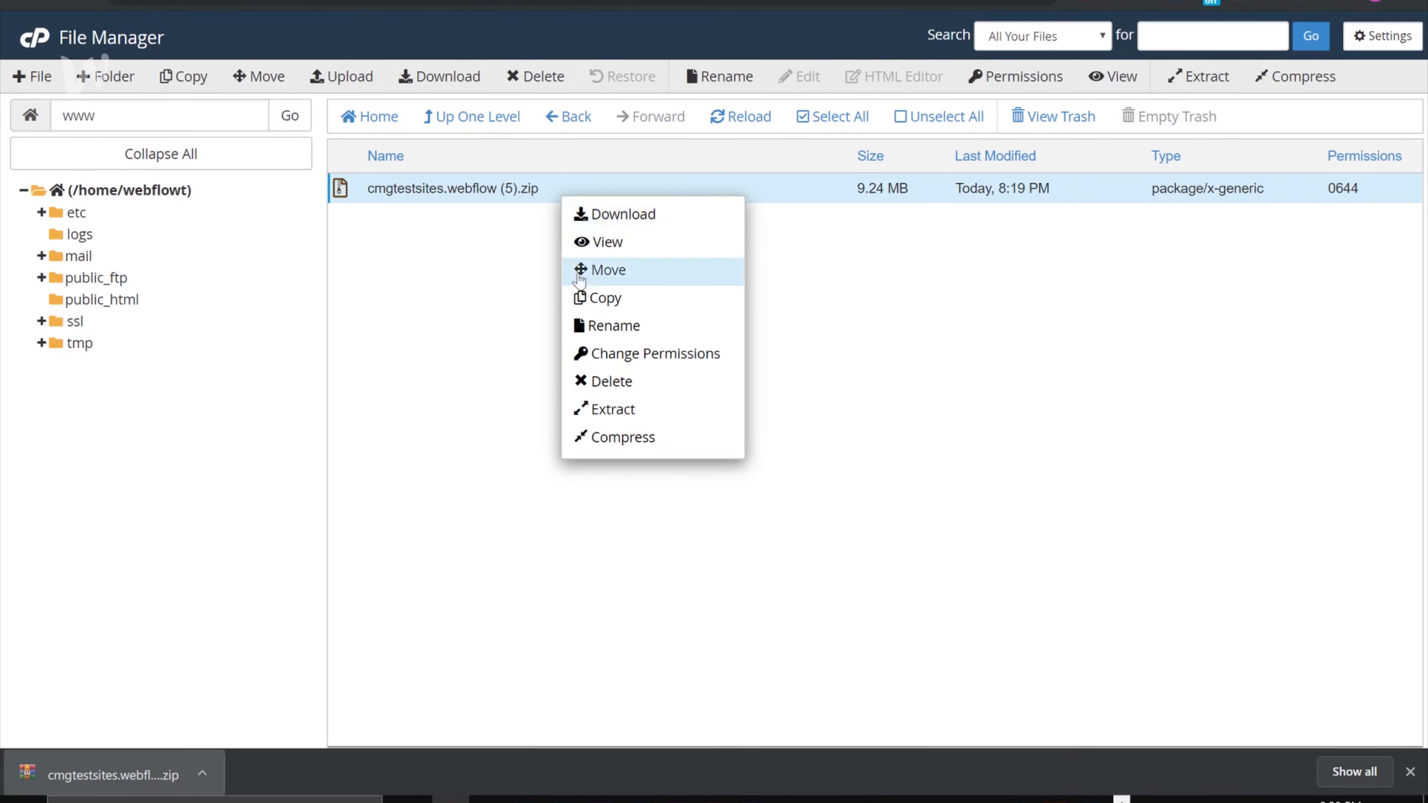
pyautogui.click(627, 422)
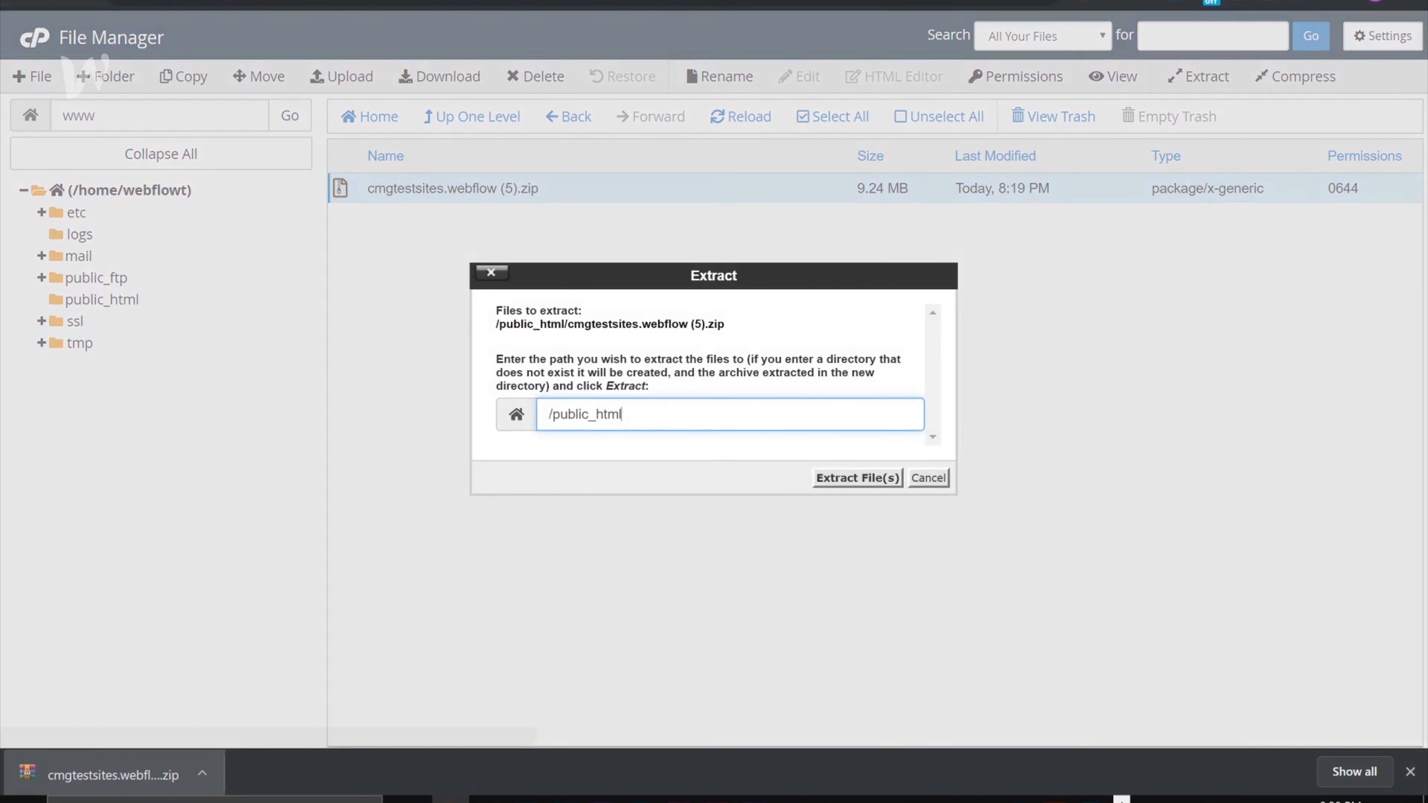
pyautogui.click(837, 485)
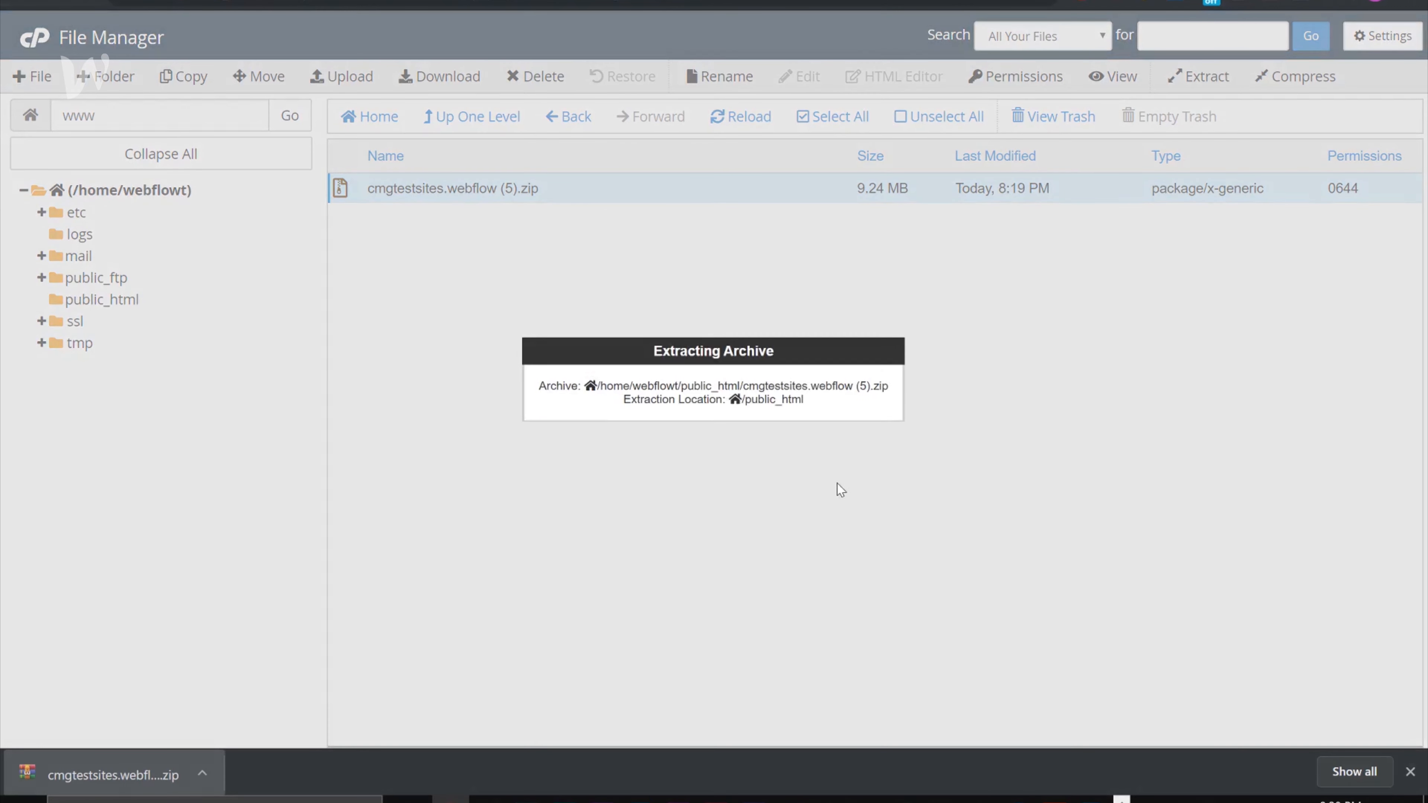
pyautogui.click(1029, 582)
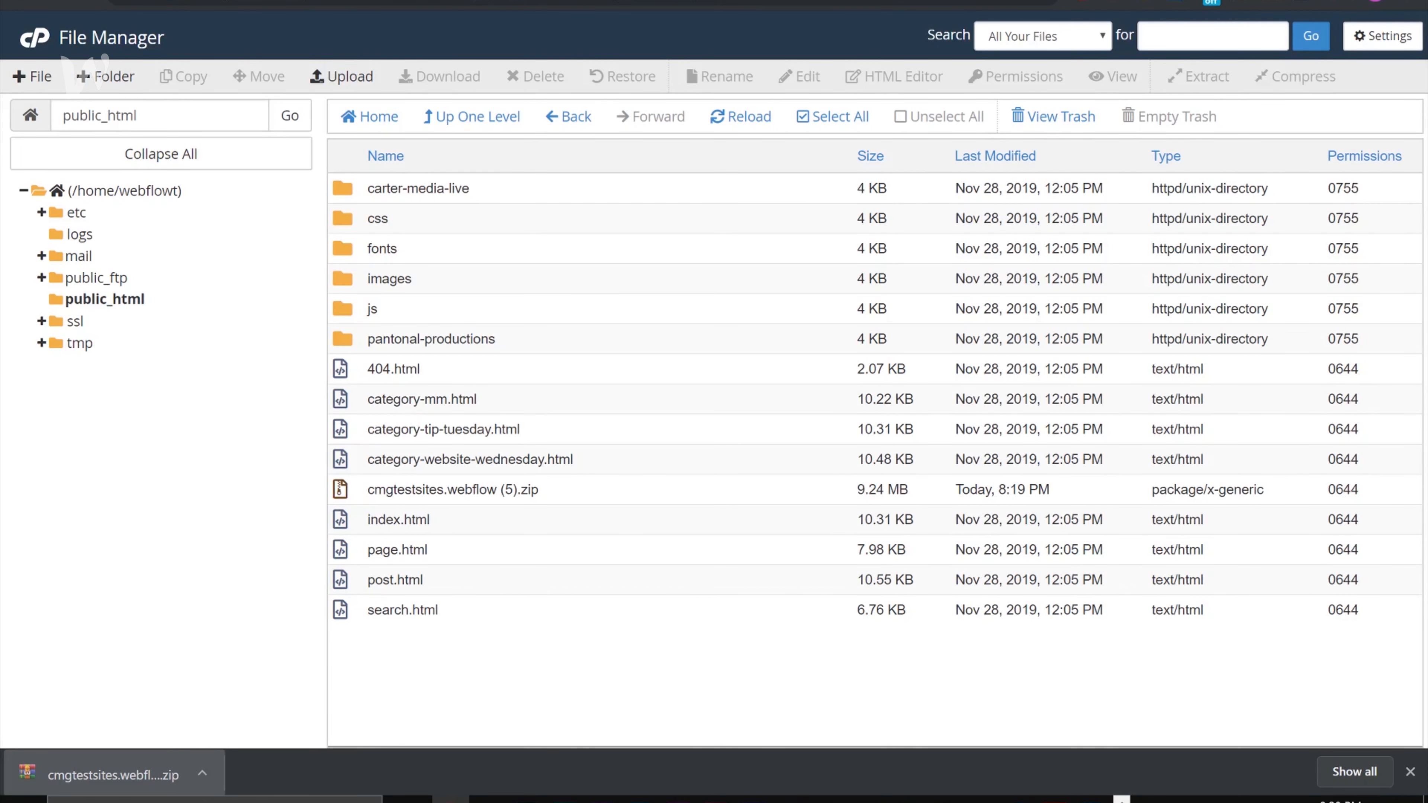
# Open the hosted website in a new browser tab to check the uploaded pages.
pyautogui.hotkey('ctrl', 't')
pyautogui.write('web')
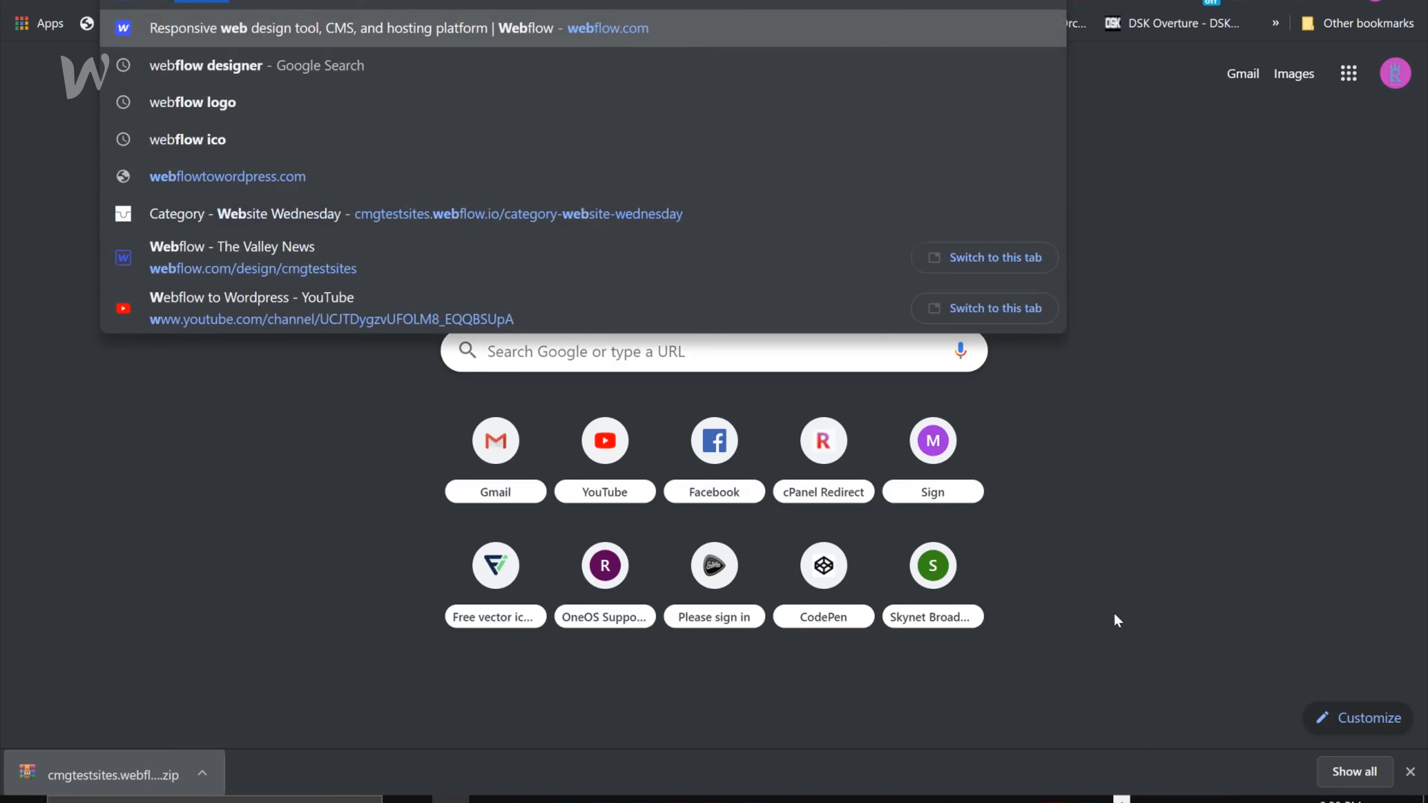
pyautogui.write('flow')
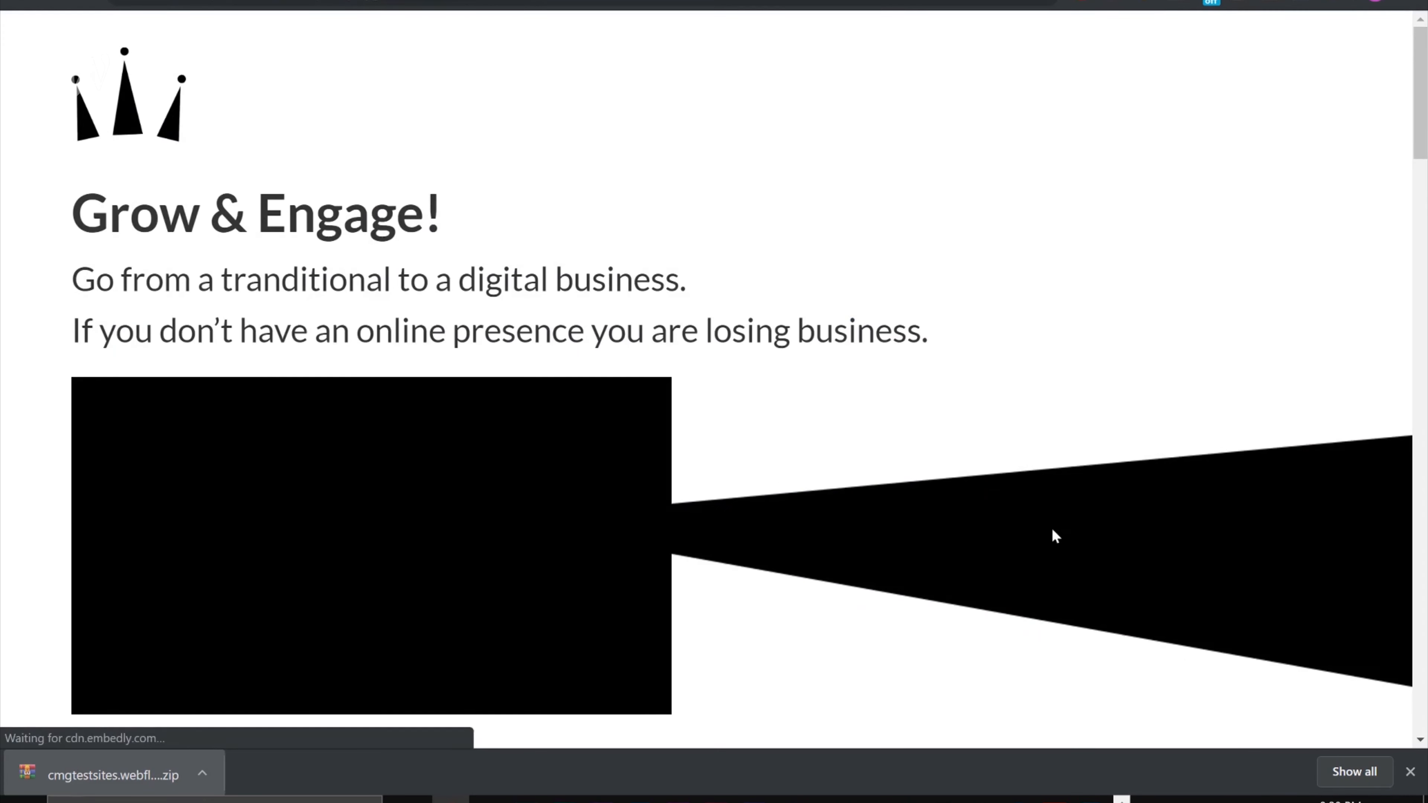